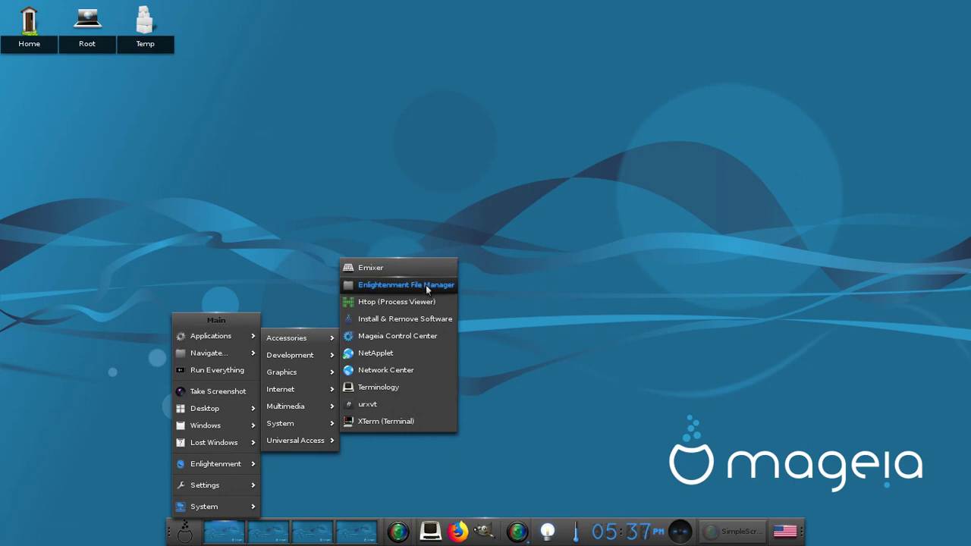
Step: Try to launch Install & Remove Software and the Software Installer from the preferences, dismissing any error dialogs
left_click(425, 325)
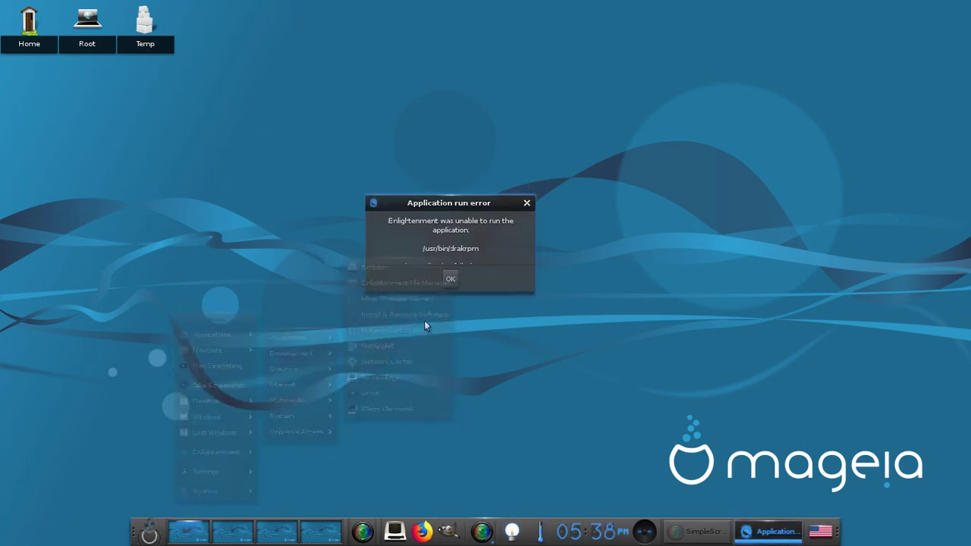
left_click(450, 280)
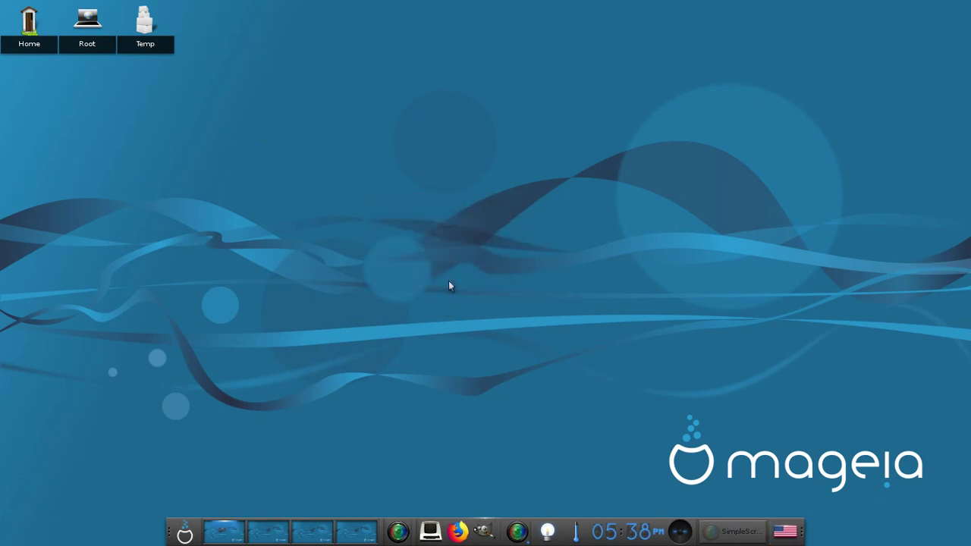
left_click(185, 533)
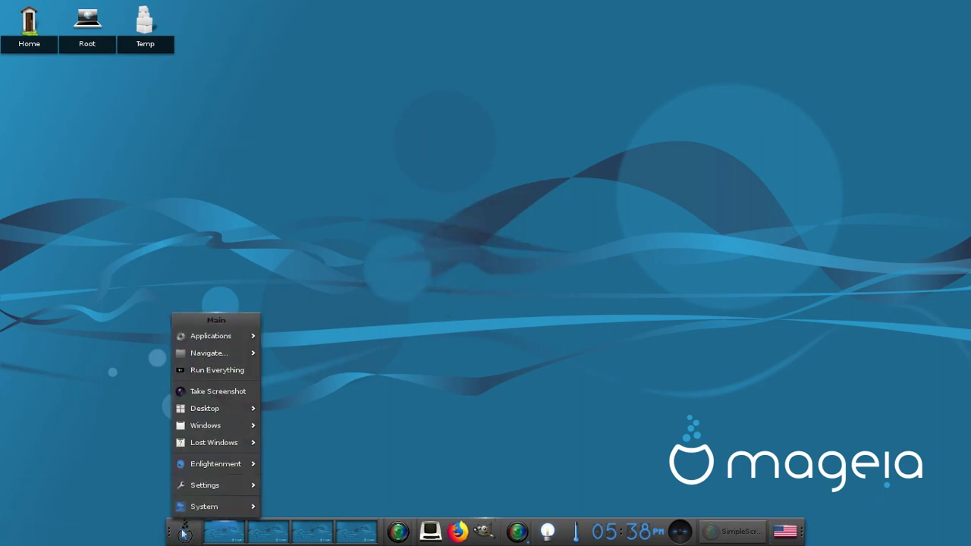
mouse_move(224, 487)
mouse_move(222, 508)
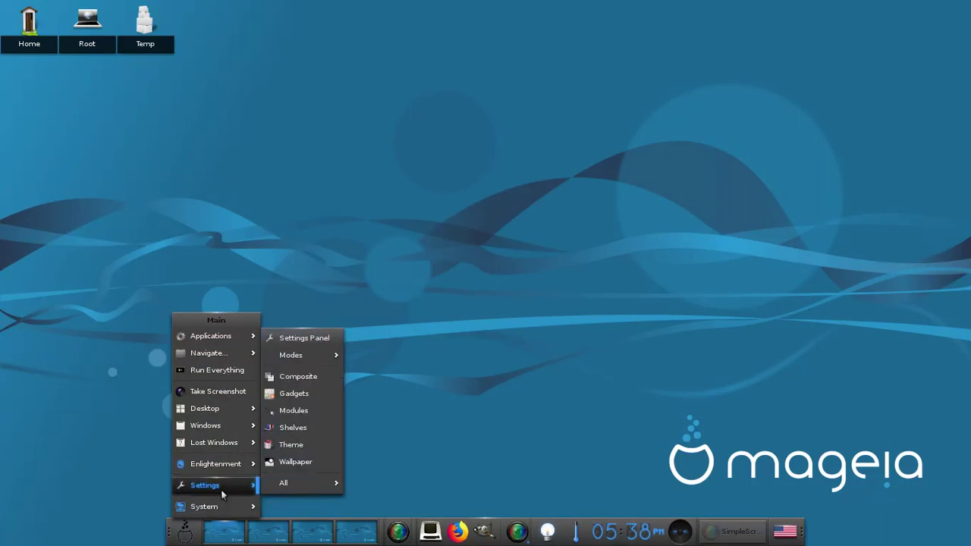
mouse_move(267, 483)
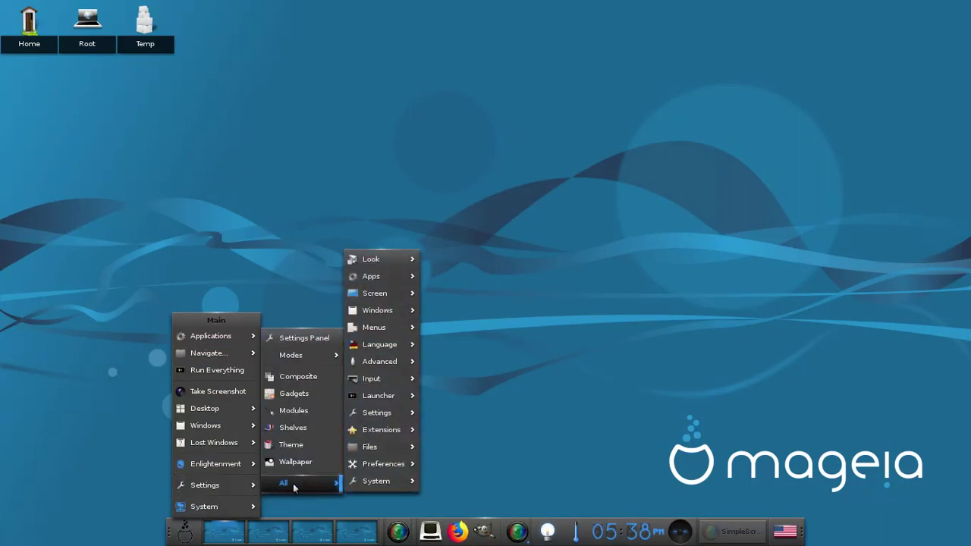
mouse_move(385, 483)
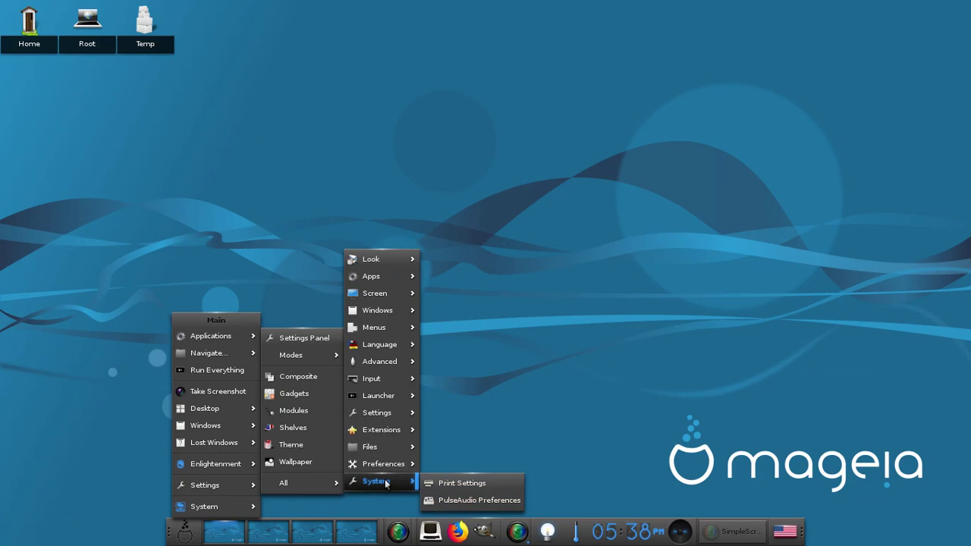
mouse_move(385, 465)
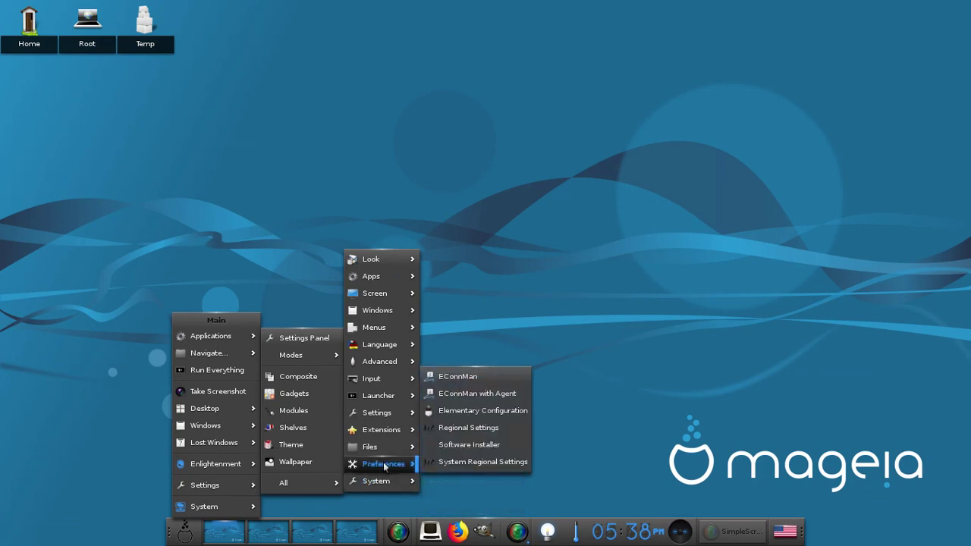
left_click(493, 449)
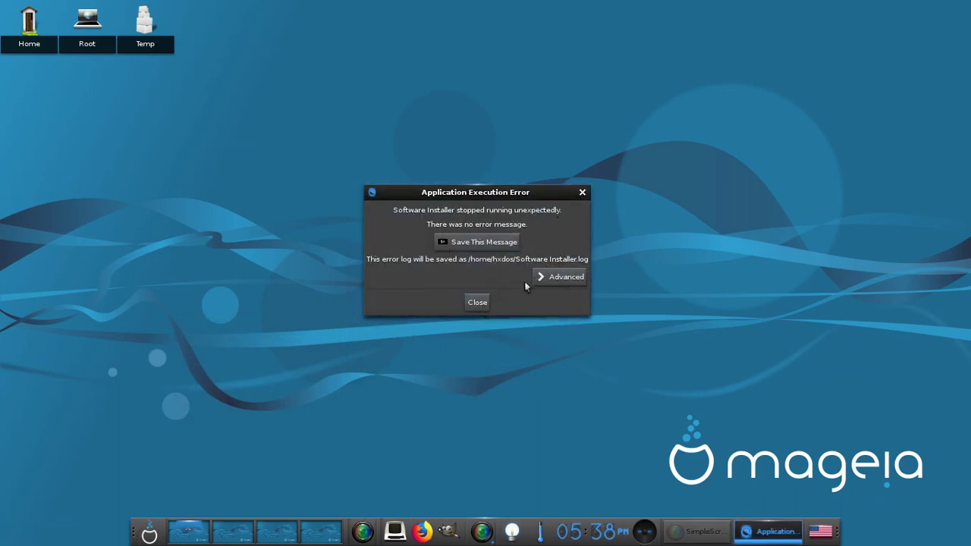
left_click(475, 302)
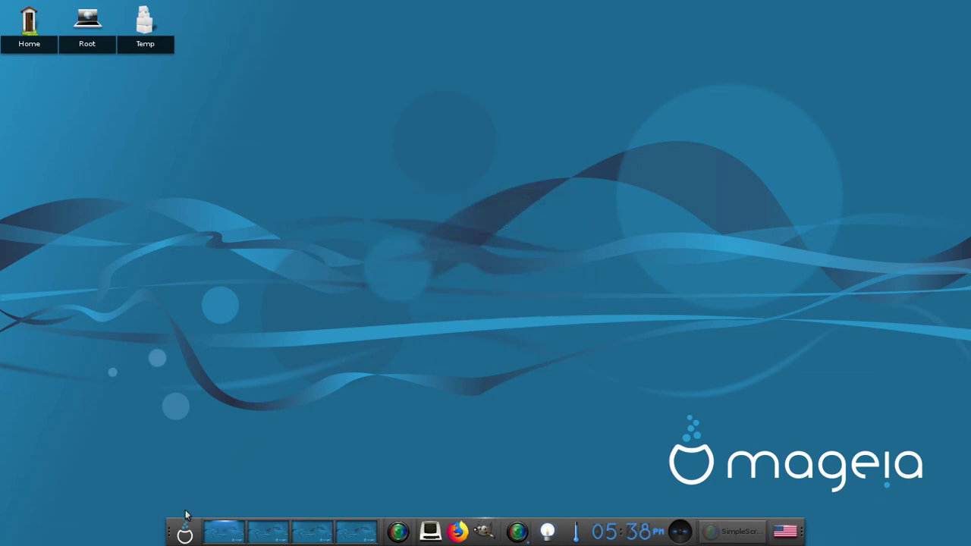
Step: Open Elementary Configuration from the preferences settings and move its window toward the upper middle of the desktop
left_click(185, 533)
mouse_move(304, 481)
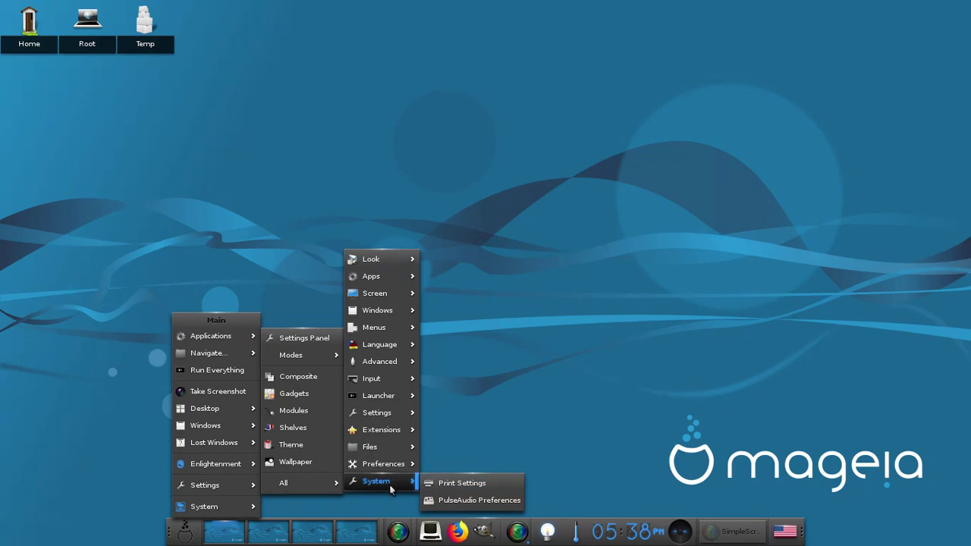
mouse_move(395, 471)
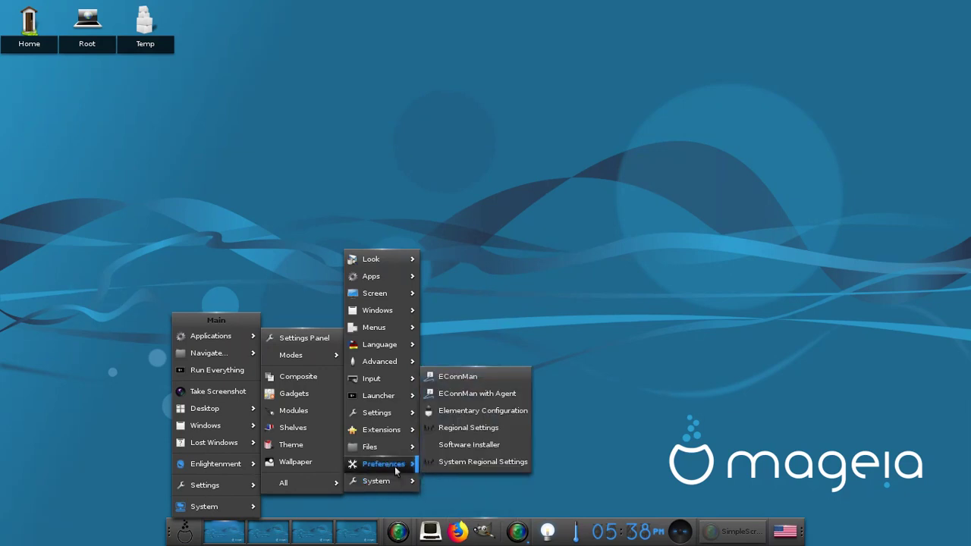
left_click(470, 416)
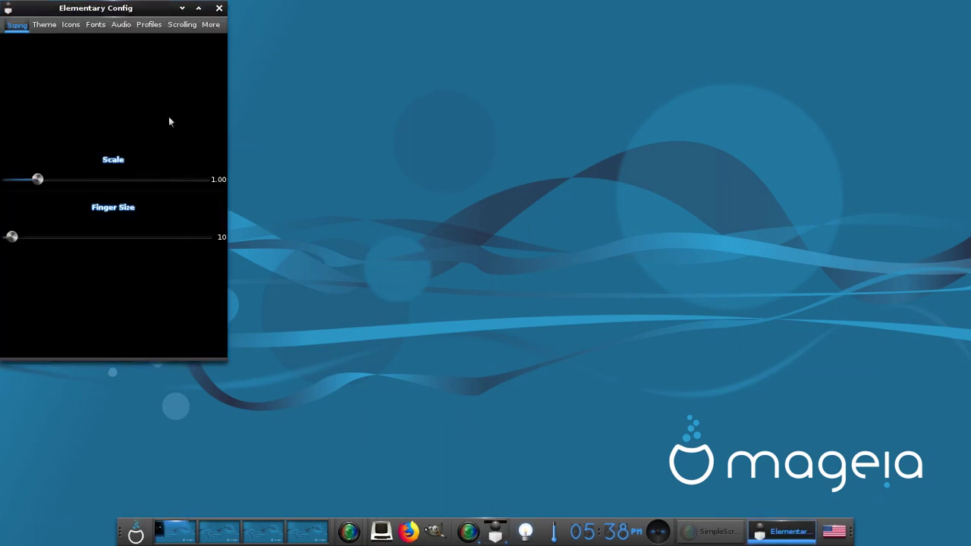
left_click_drag(92, 7, 383, 31)
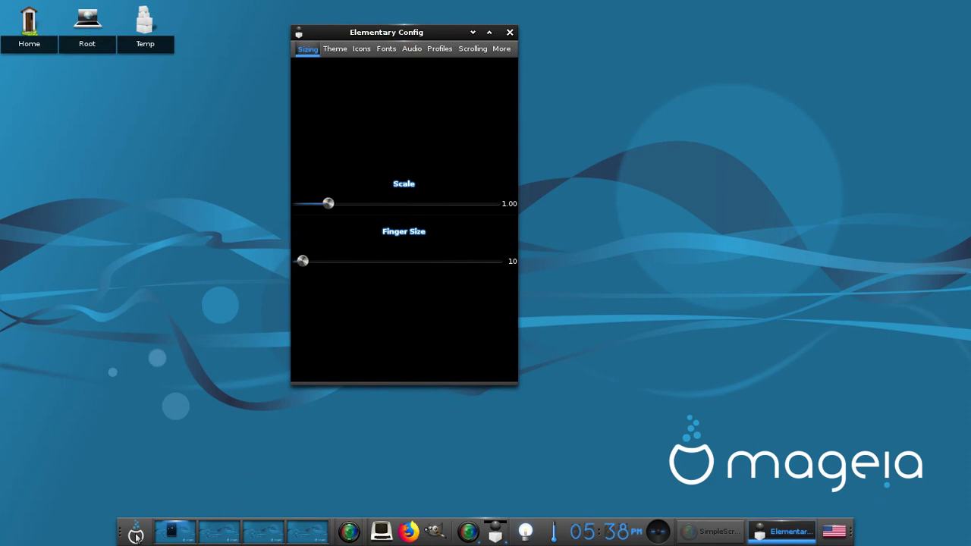
Step: Open a Terminology window, shift it slightly up from the desktop's lower edge and open its settings
left_click(379, 534)
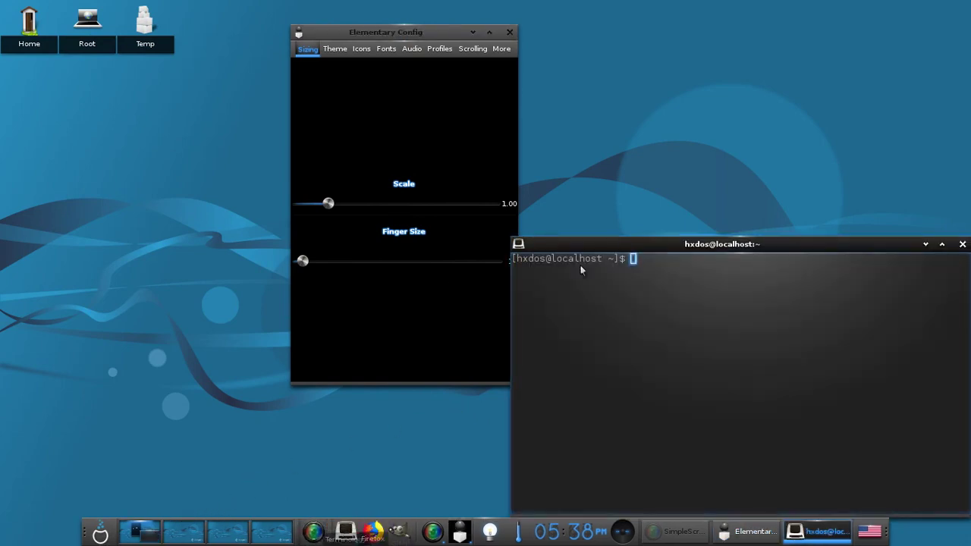
left_click_drag(695, 249, 676, 216)
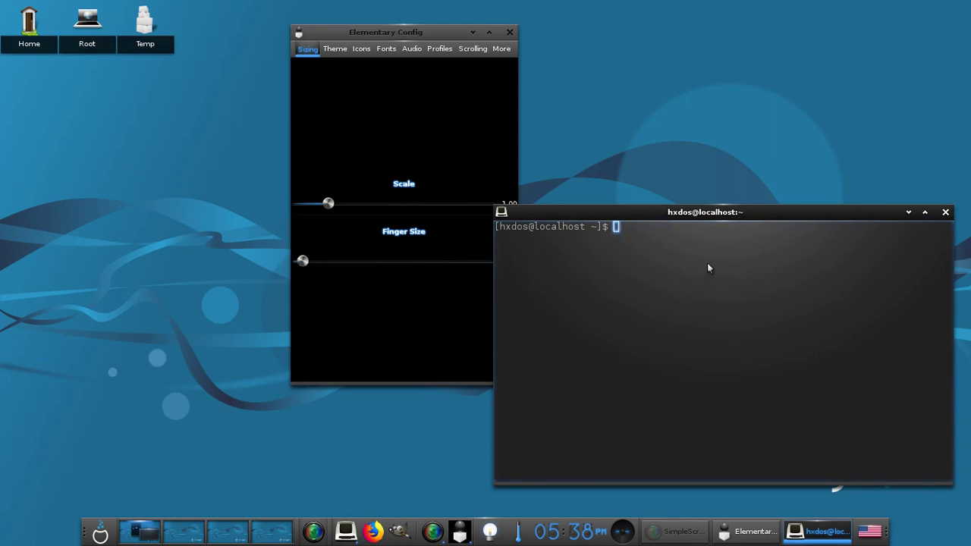
right_click(709, 264)
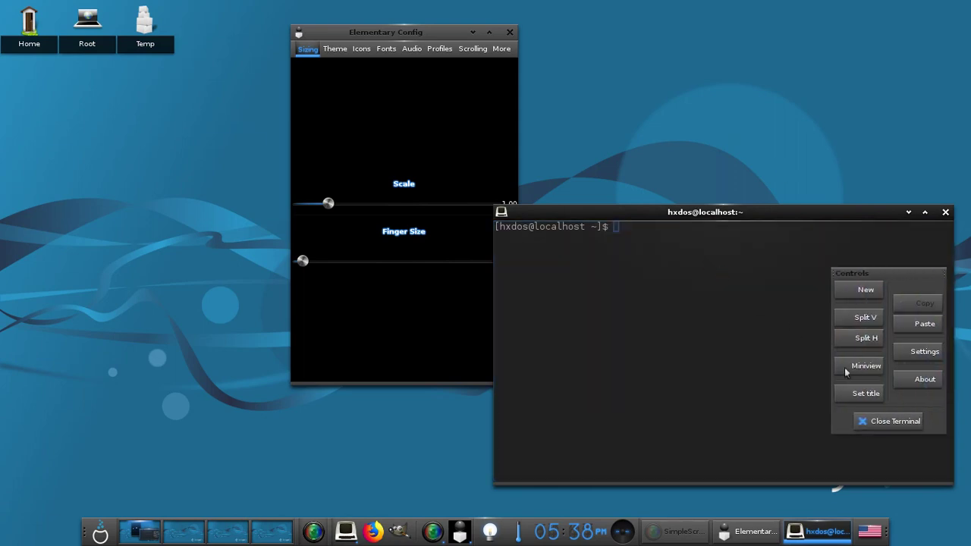
left_click(922, 351)
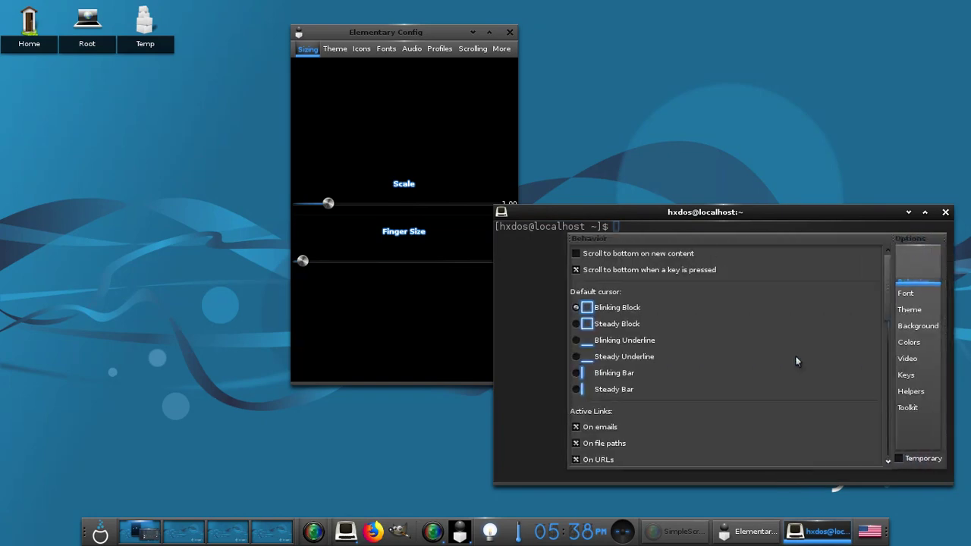
Step: Set the terminal's default cursor to Blinking Bar and its font size to 9
left_click(667, 372)
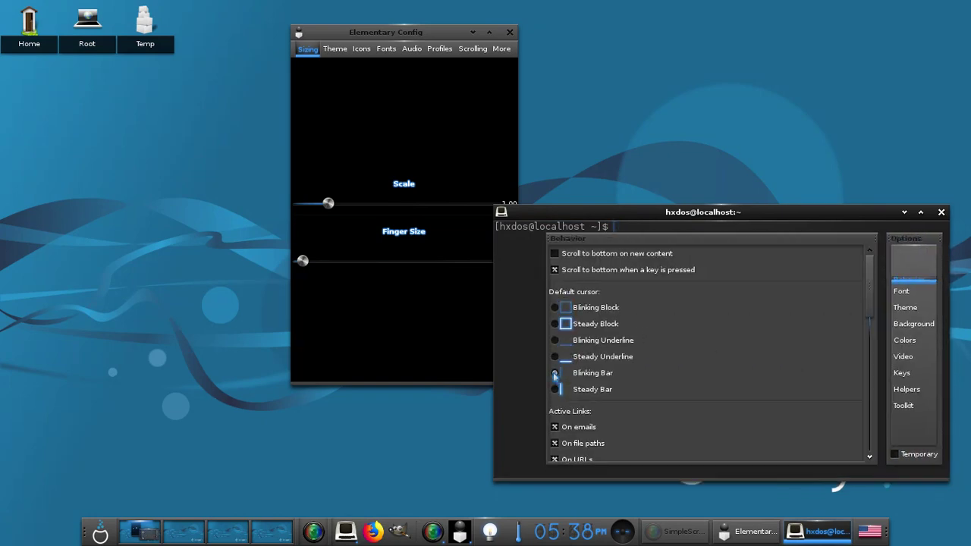
left_click(916, 293)
left_click_drag(609, 262, 587, 261)
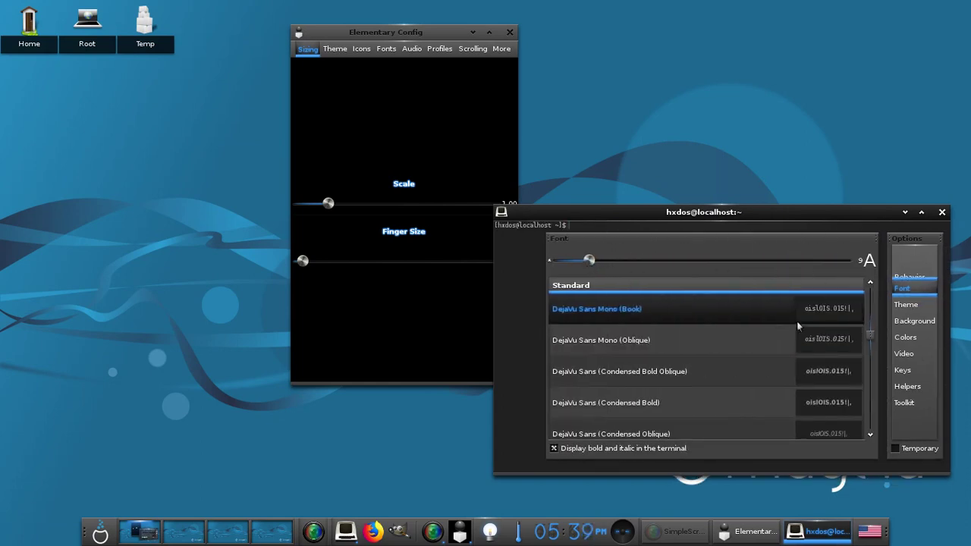
Step: Make the terminal background translucent at 50%, close the settings and reposition the terminal window beside Elementary Config
left_click(910, 307)
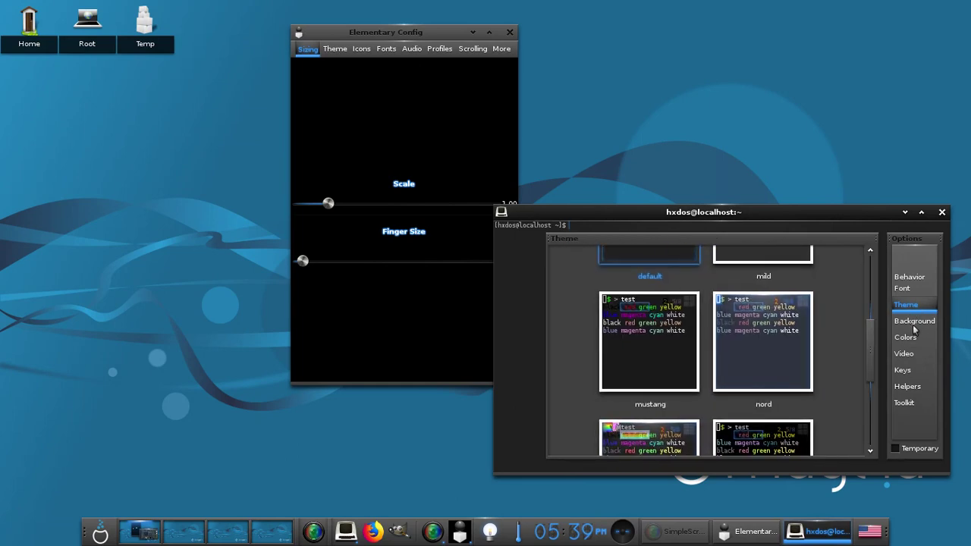
left_click(914, 323)
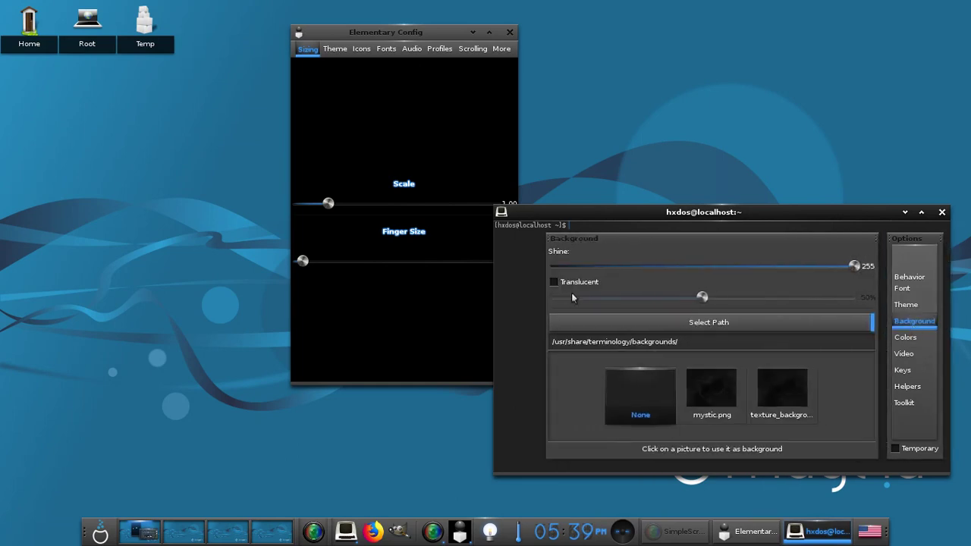
left_click(558, 285)
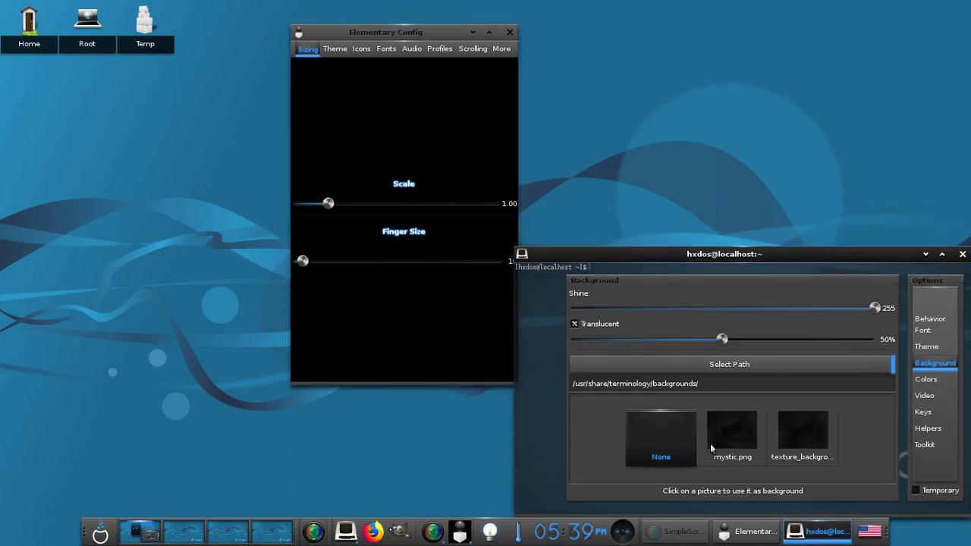
left_click(931, 380)
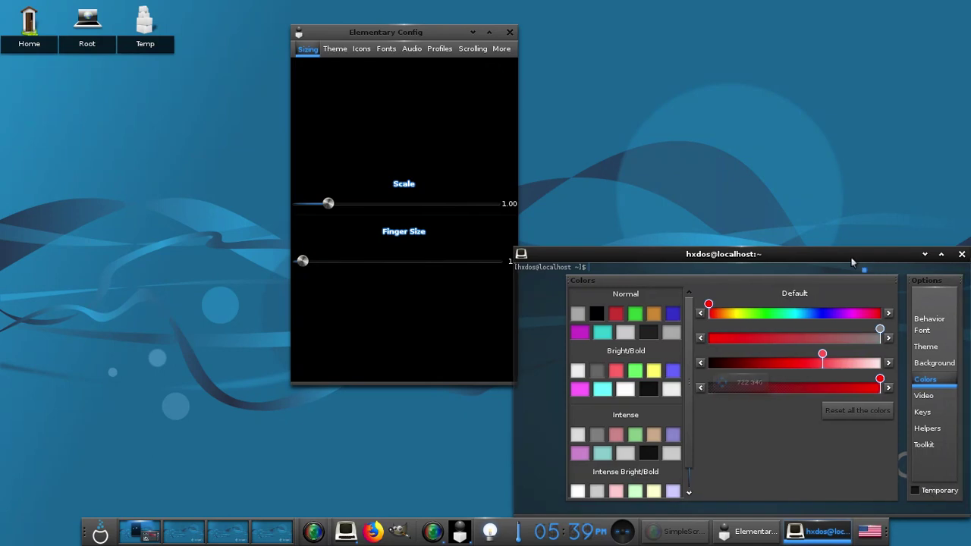
key("Escape")
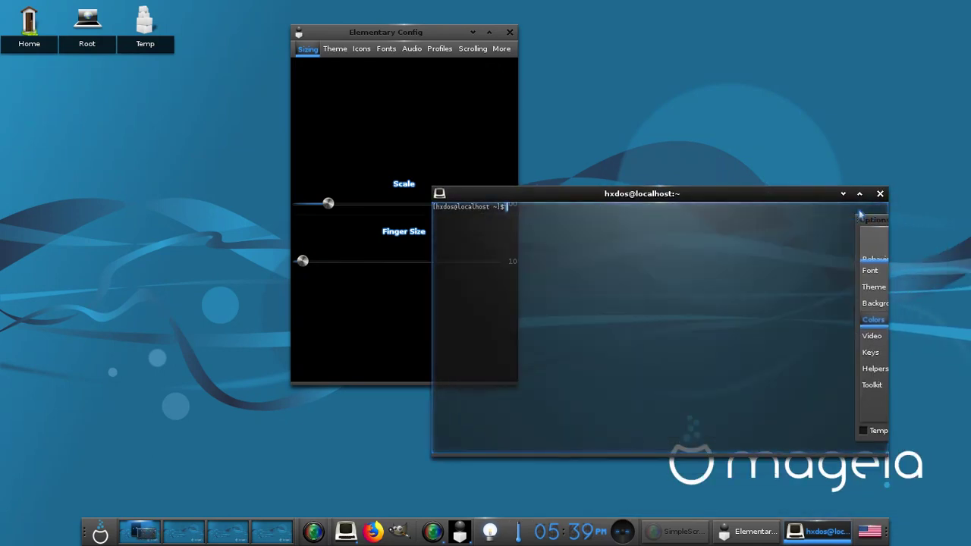
left_click_drag(555, 193, 593, 193)
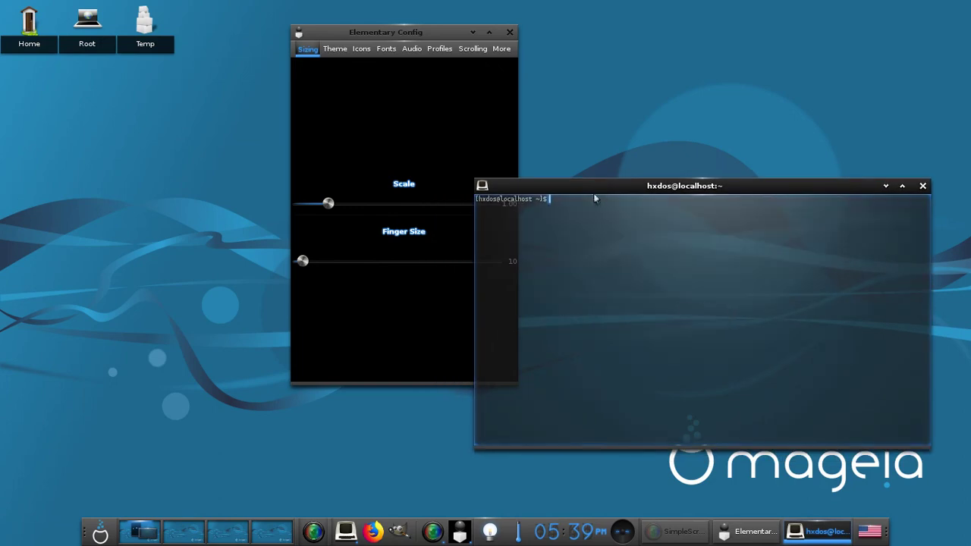
Step: Check the running processes with htop in the terminal and quit it
type("htop")
key("Return")
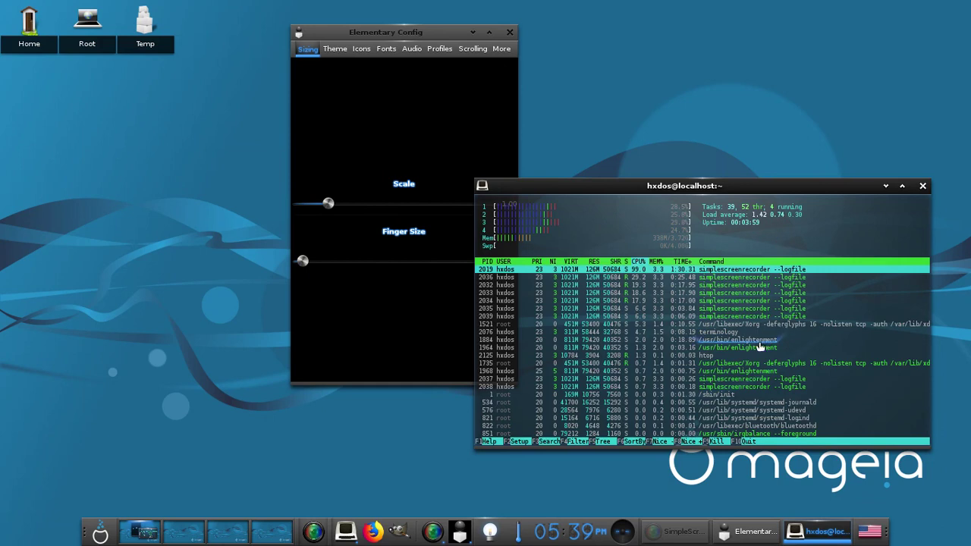
key("q")
Step: Set the terminal's font size to 10 and close its settings
right_click(713, 288)
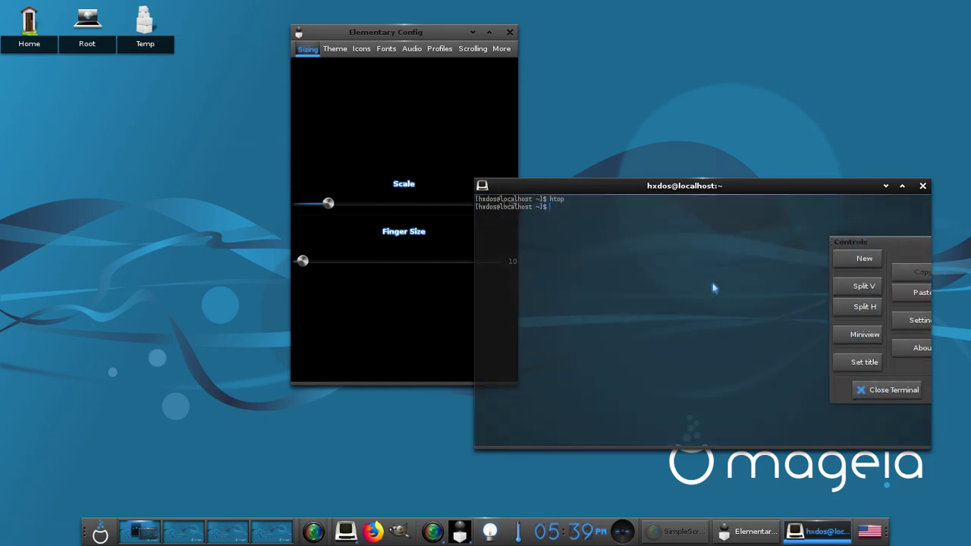
left_click(912, 228)
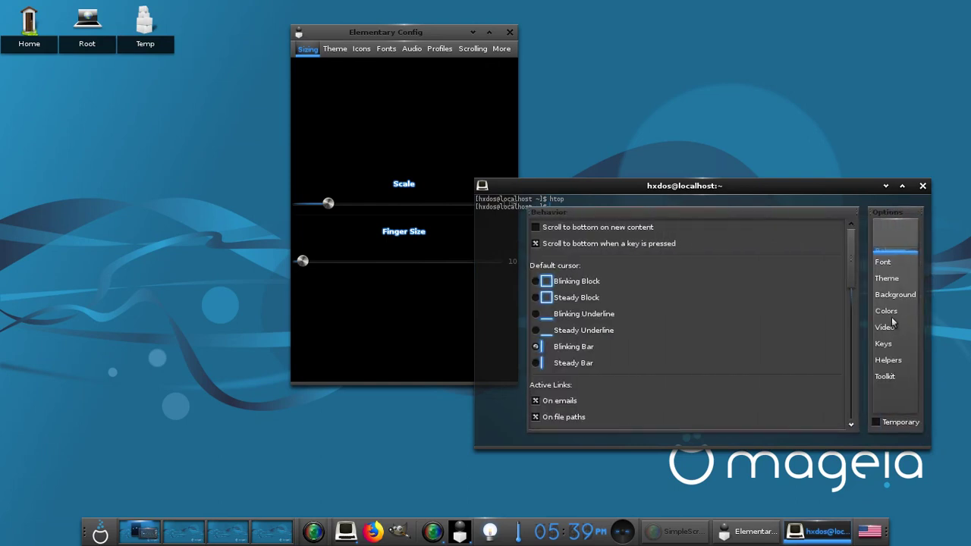
left_click(884, 262)
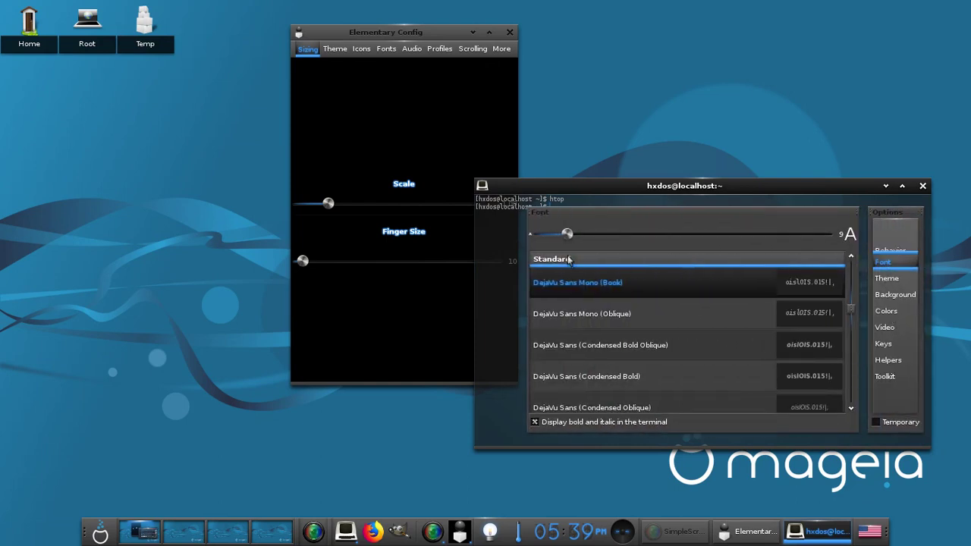
left_click_drag(566, 234, 570, 238)
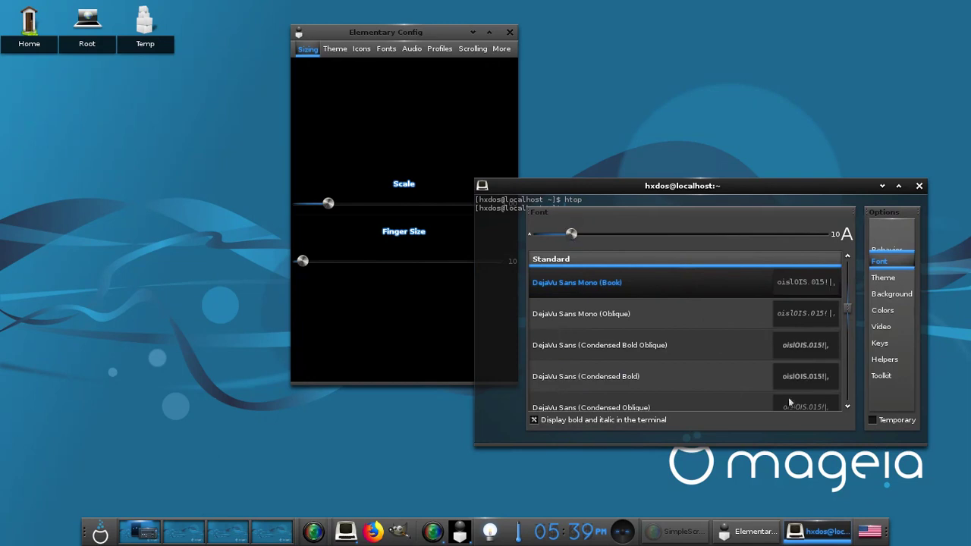
left_click(507, 312)
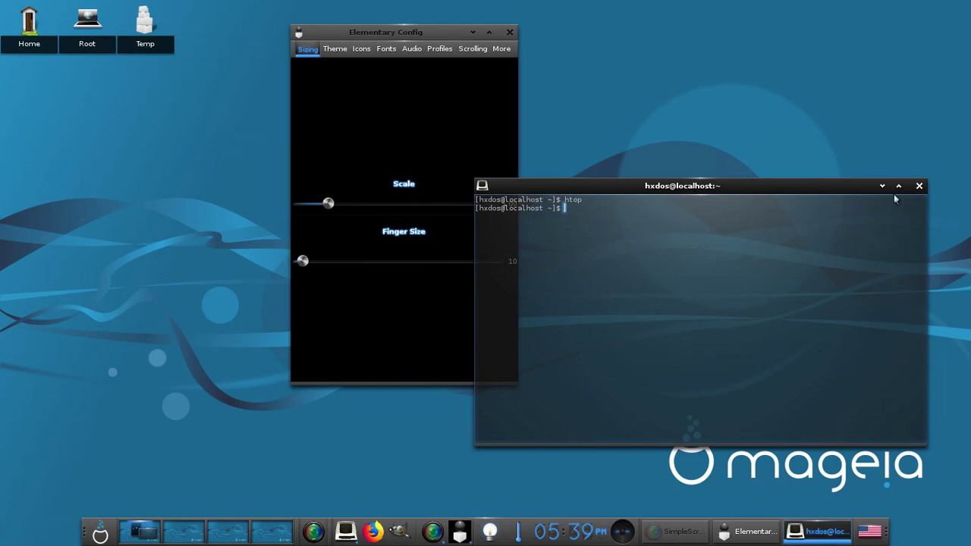
Step: Replace the terminal with a freshly opened one, run htop in it and move the window down beside Elementary Config
left_click(918, 186)
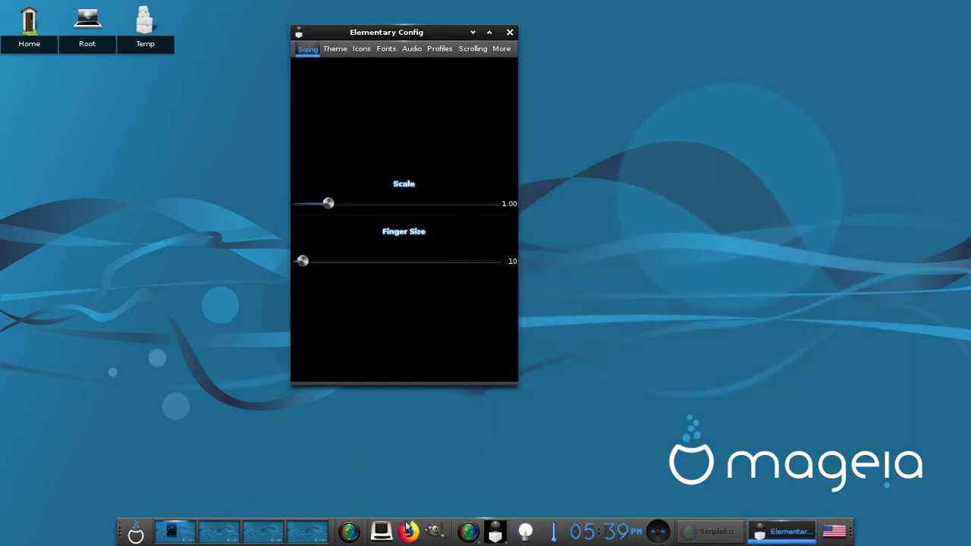
left_click(381, 533)
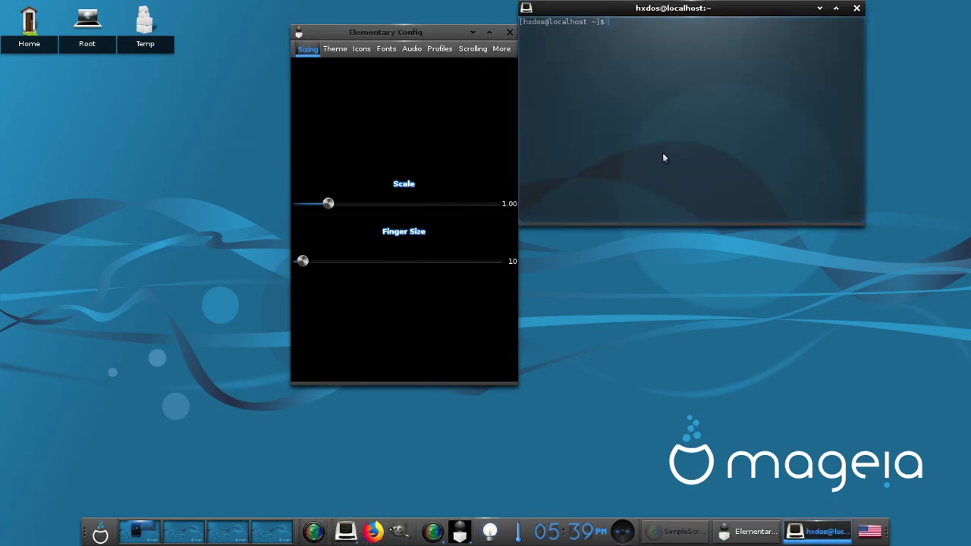
type("htop")
key("Return")
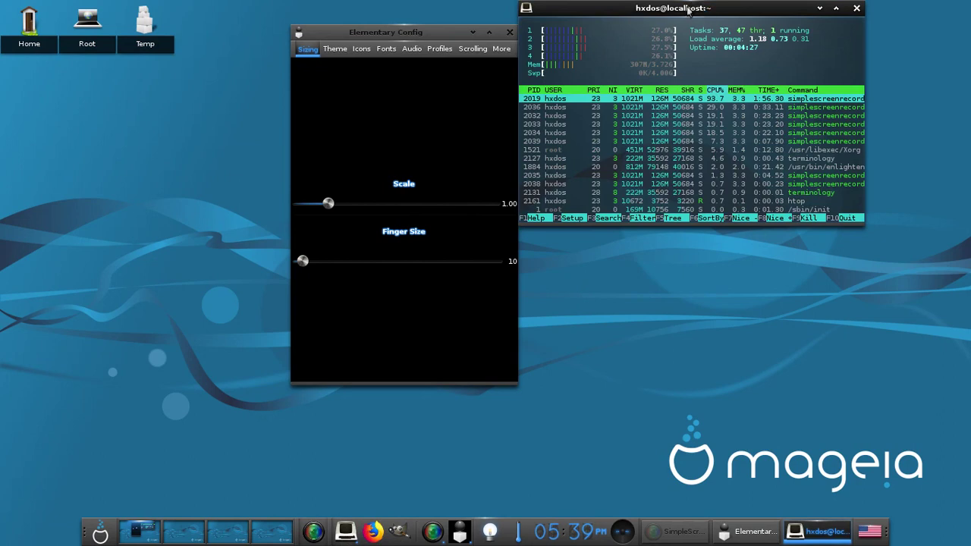
left_click_drag(680, 9, 680, 131)
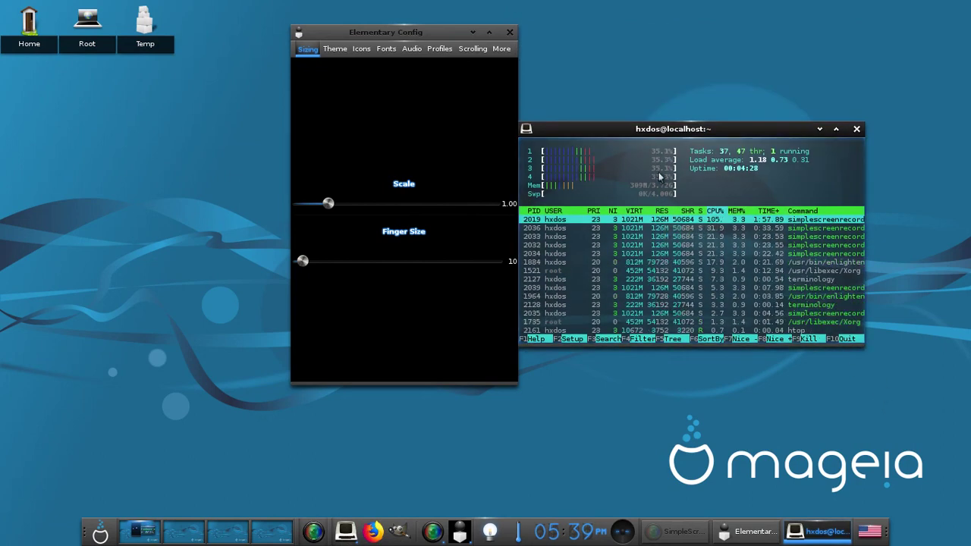
Step: Enlarge the terminal window so htop's process list fits more fully, and quit htop
left_click_drag(858, 345, 932, 451)
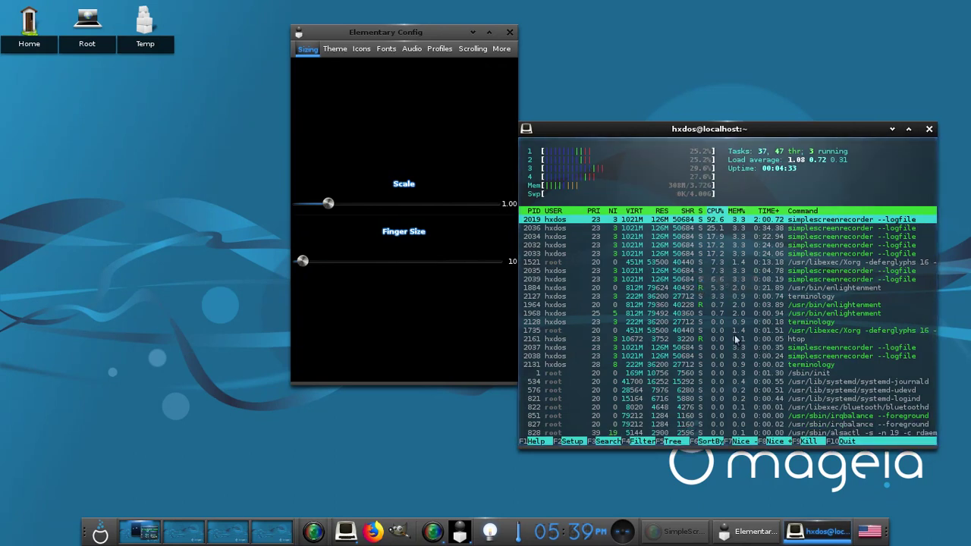
key("q")
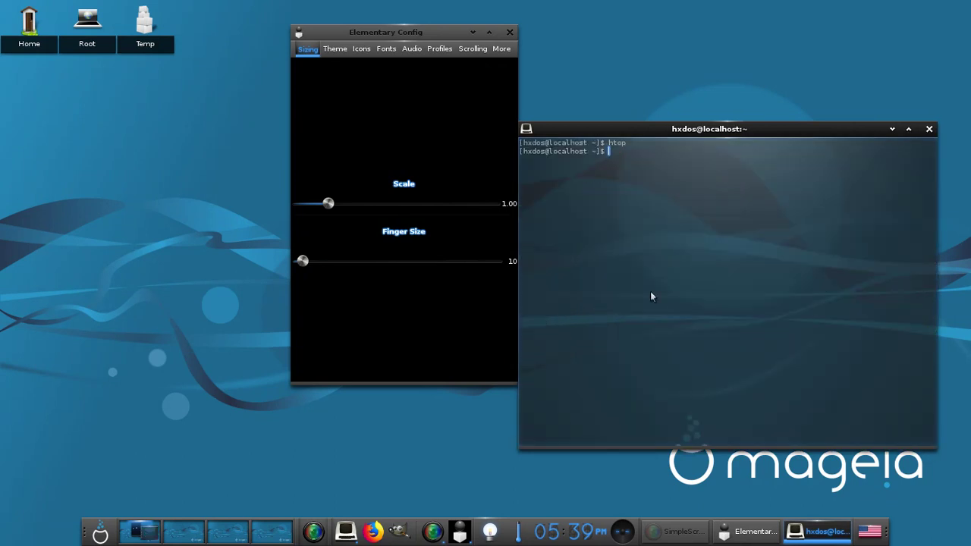
Step: Set the terminal's font size to 11 and close its settings
right_click(620, 200)
left_click(909, 291)
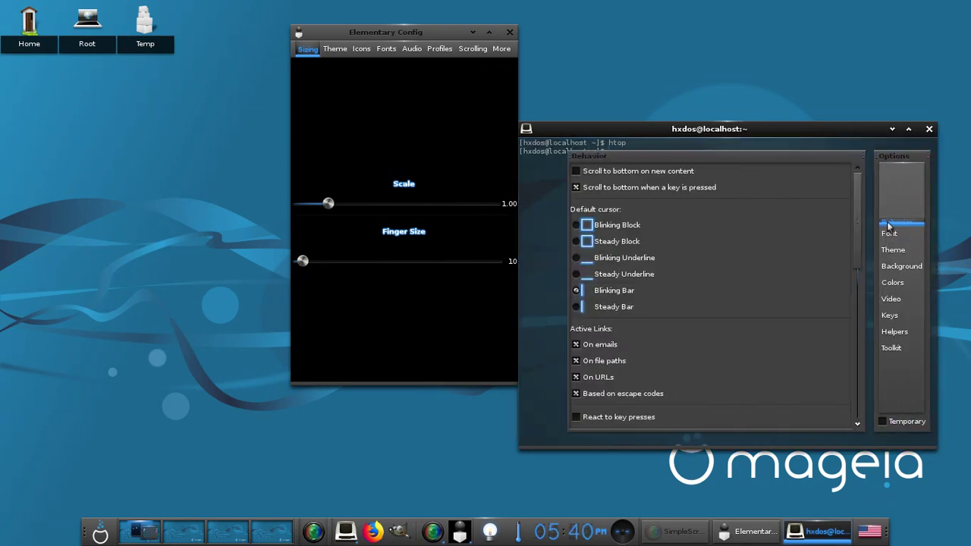
left_click(891, 233)
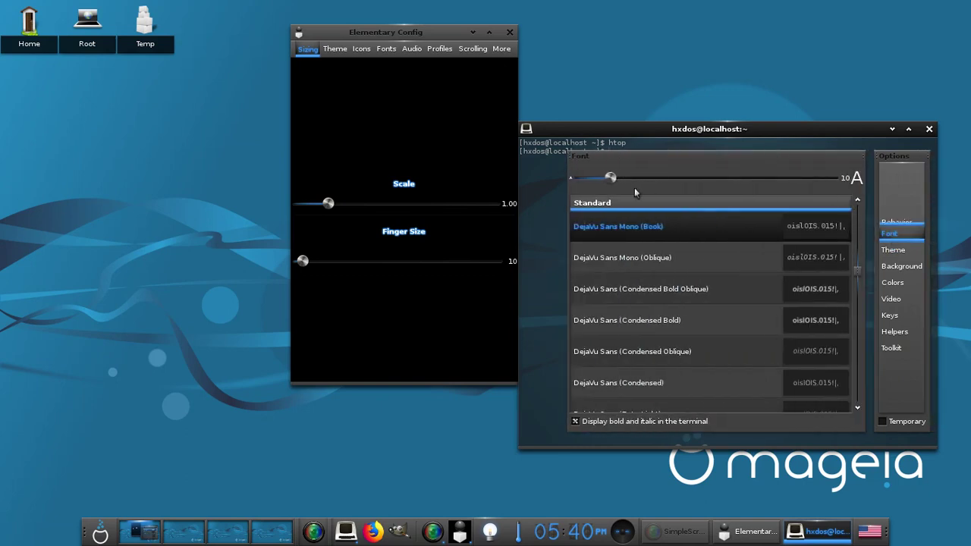
left_click_drag(612, 183, 614, 180)
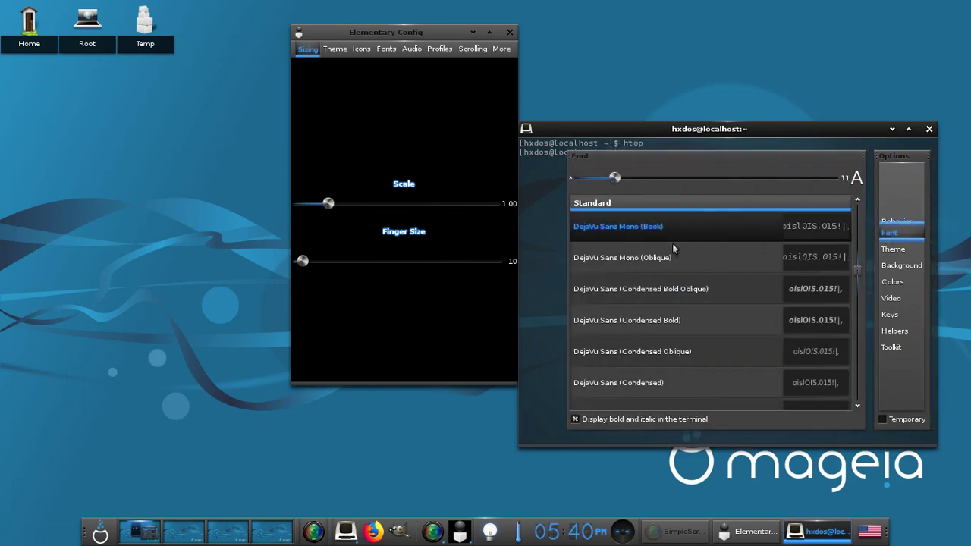
left_click(532, 315)
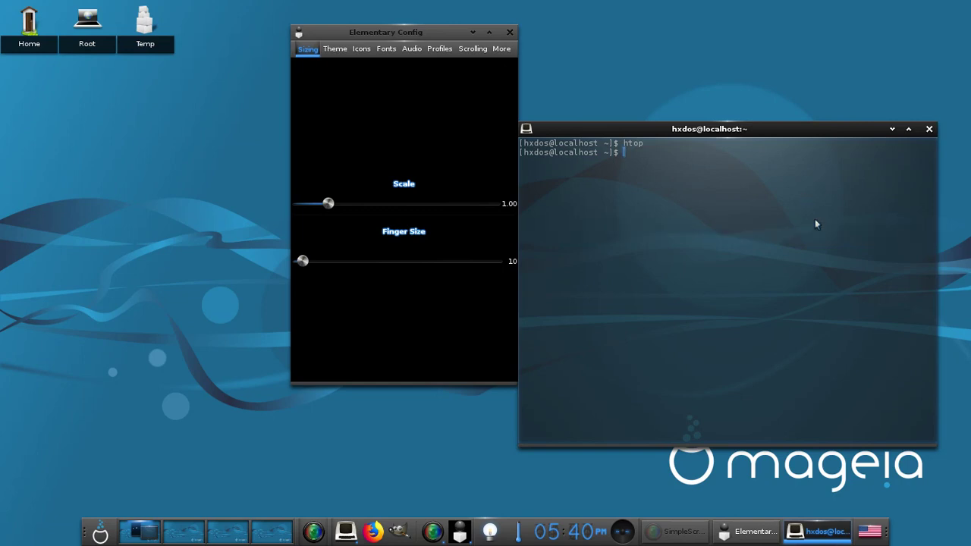
Step: Close the terminal, open a fresh one and run htop in it
left_click(929, 129)
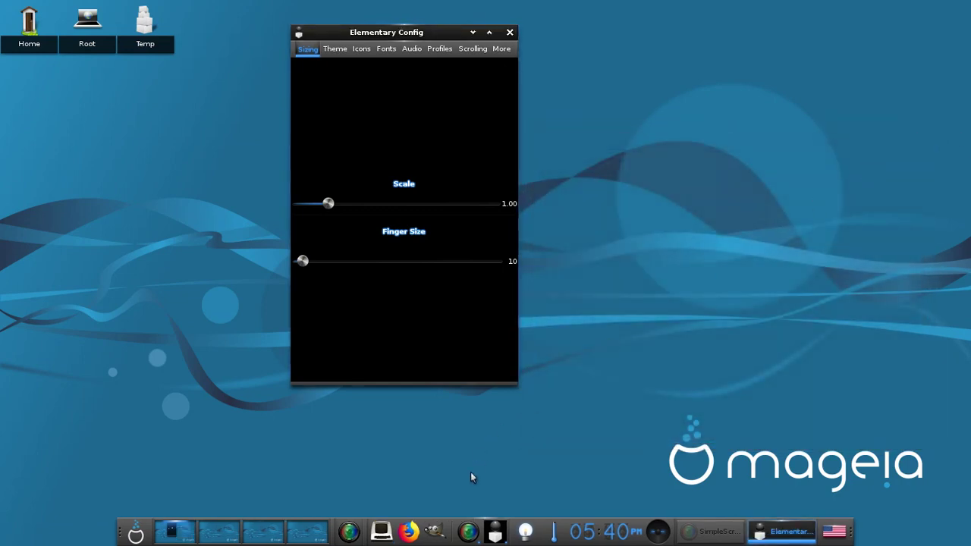
left_click(382, 531)
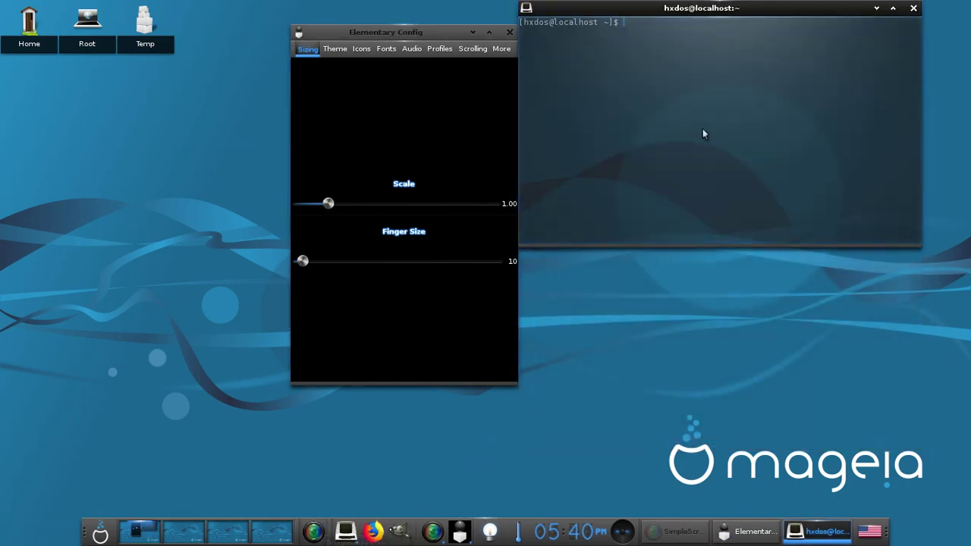
type("htop")
key("Return")
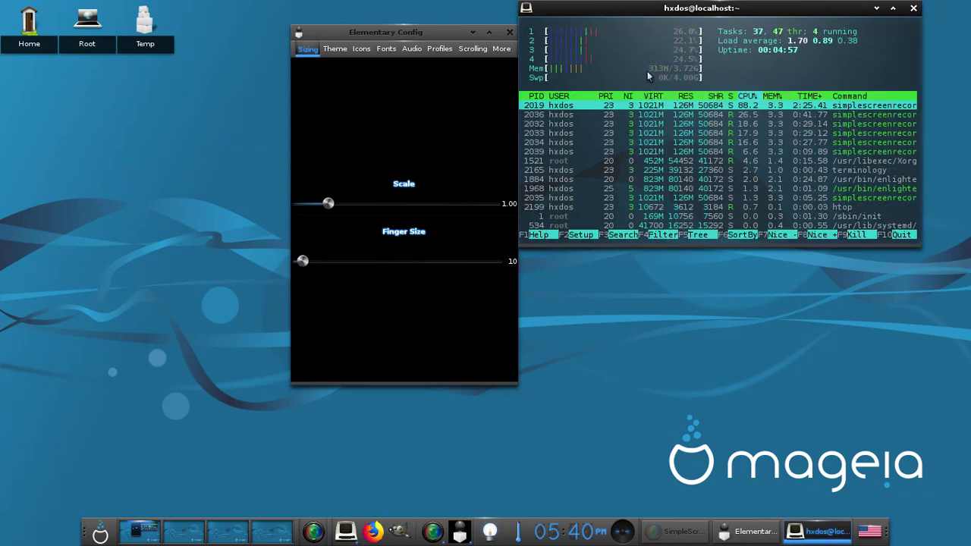
Step: Relaunch Elementary Config, shifting the htop terminal window further away from it in between
left_click(509, 32)
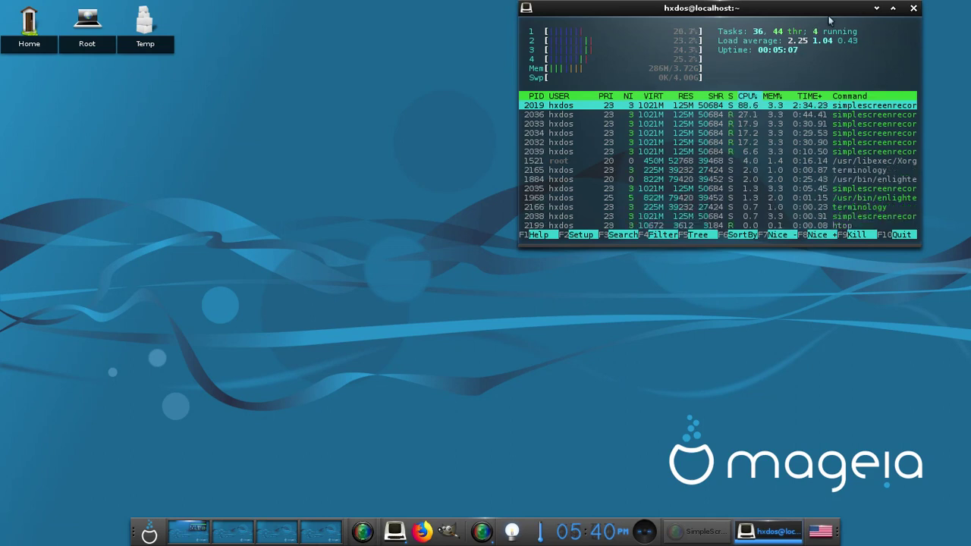
left_click_drag(828, 17, 866, 21)
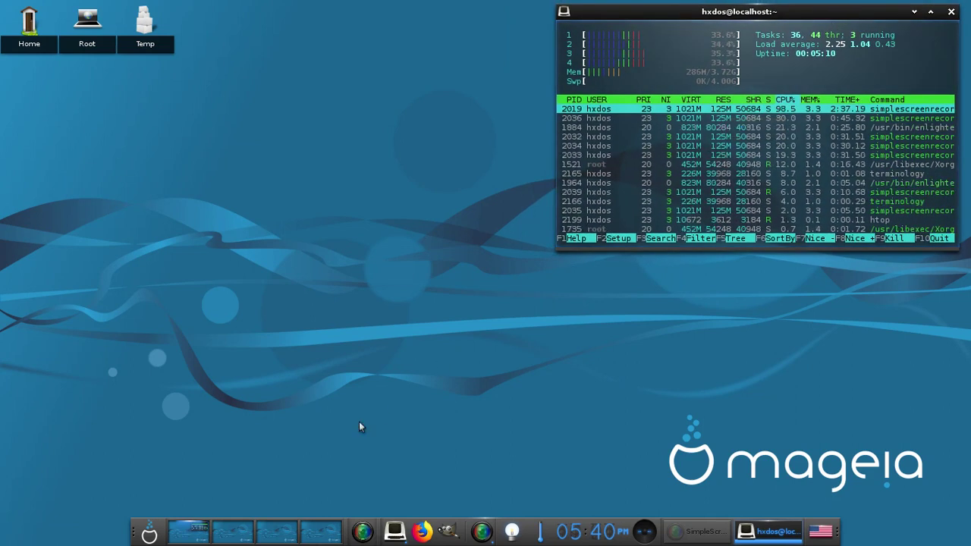
left_click(149, 534)
mouse_move(204, 492)
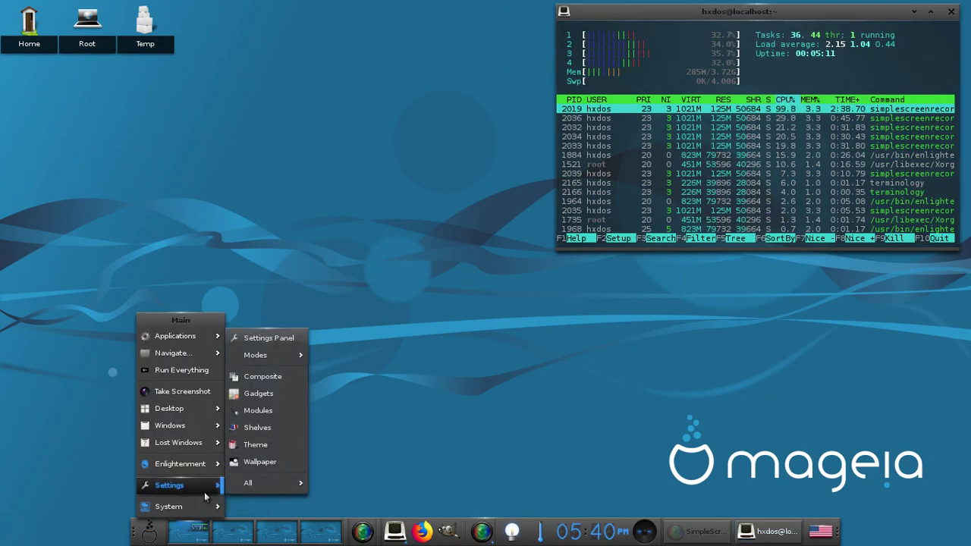
mouse_move(247, 482)
mouse_move(353, 479)
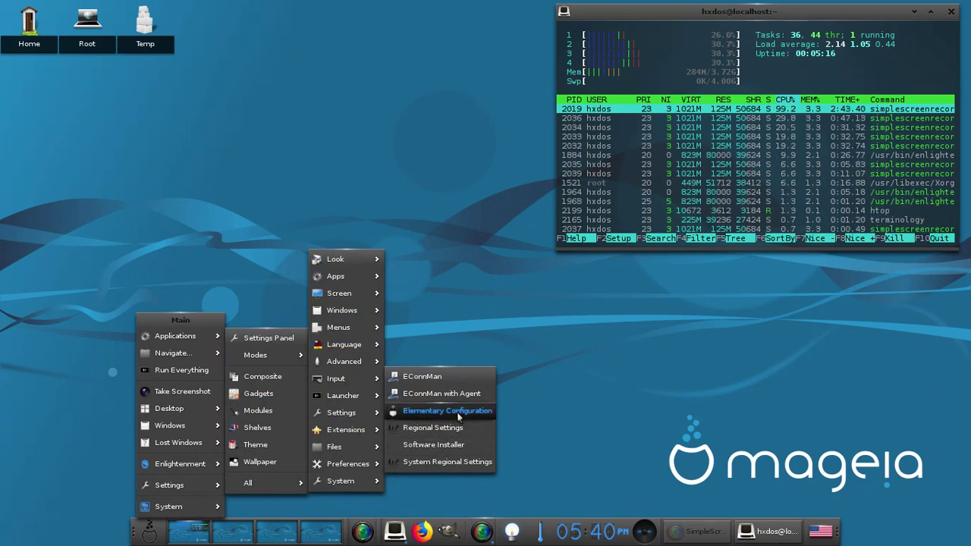
left_click(457, 412)
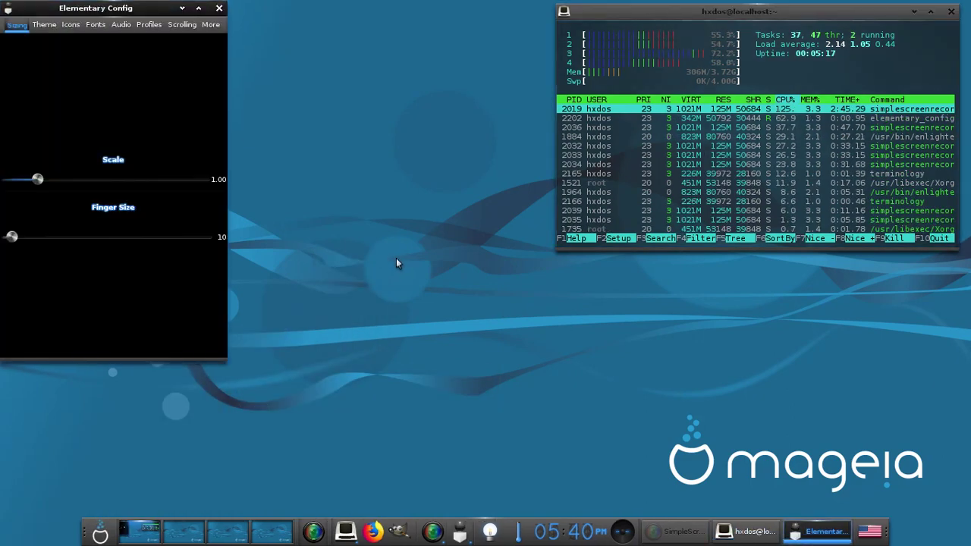
Step: Move the Elementary Config window away from the desktop's corner and apply the E-mageia theme in it
left_click(44, 24)
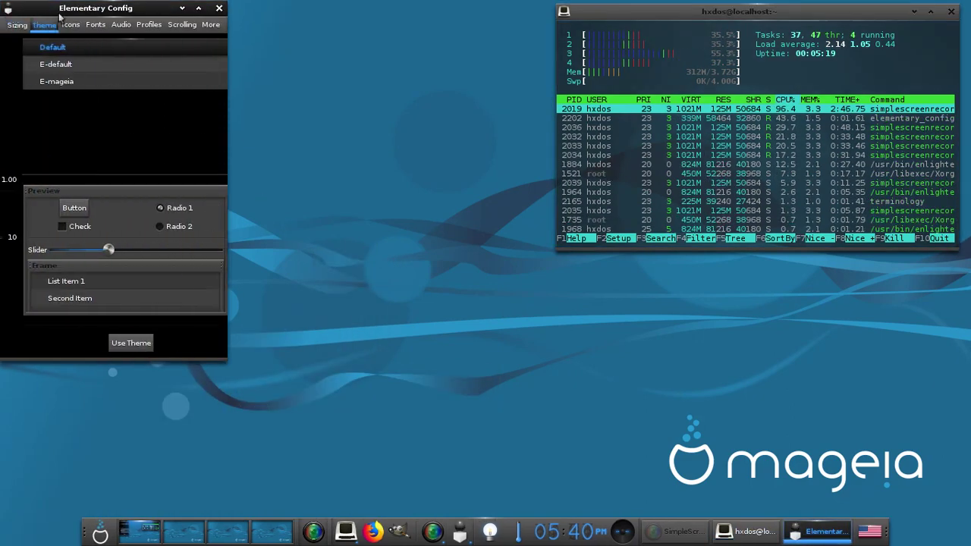
left_click_drag(82, 45, 221, 66)
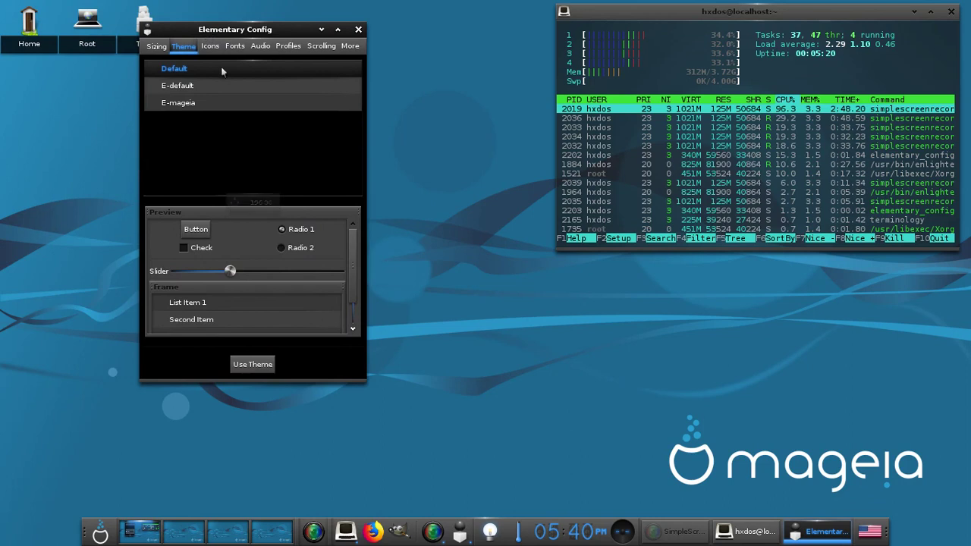
left_click(176, 104)
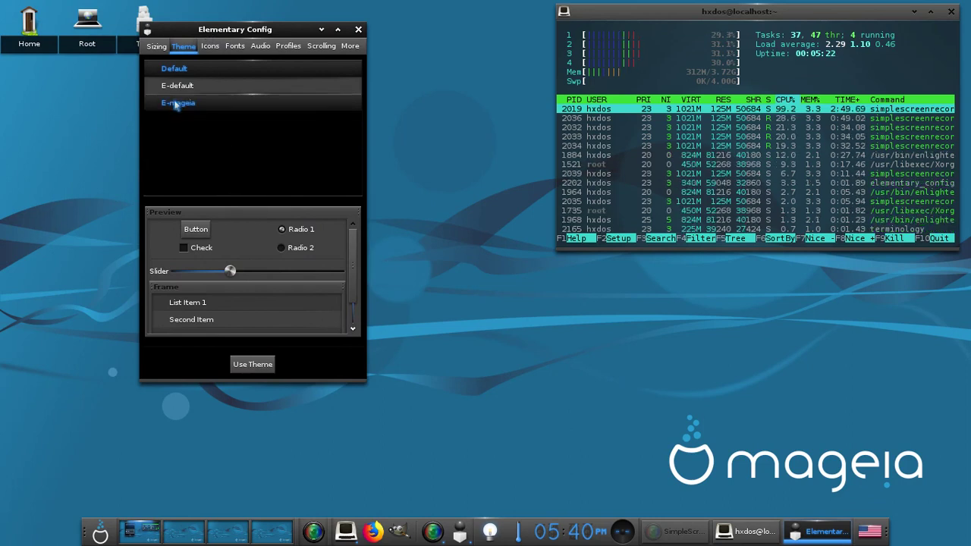
left_click(255, 364)
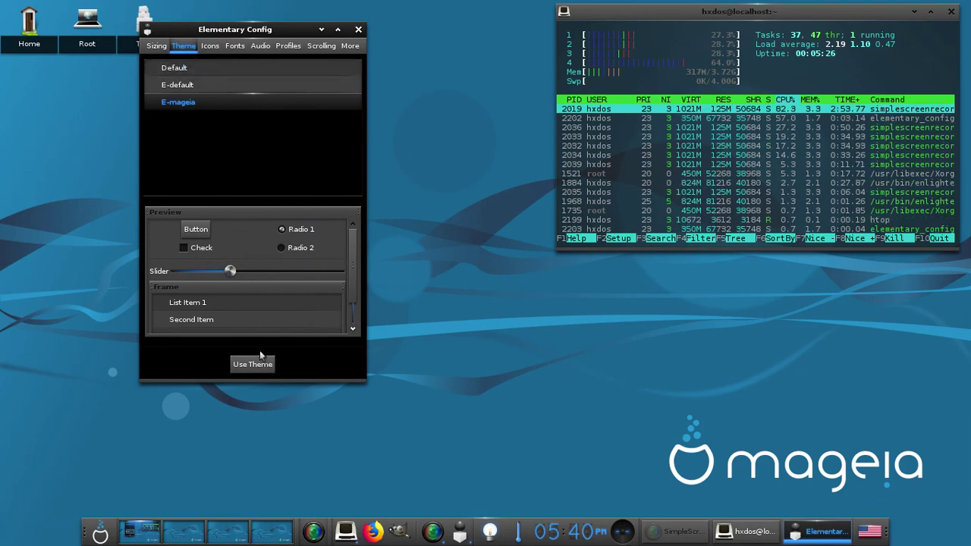
Step: Preview the Enlightenment-X icon theme and switch back to using the Elementary icons
left_click(207, 46)
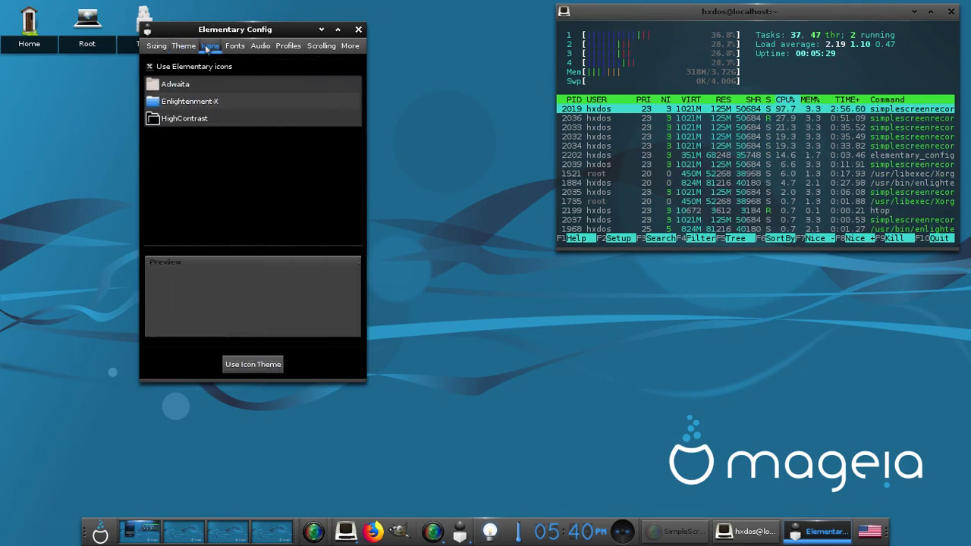
left_click(196, 103)
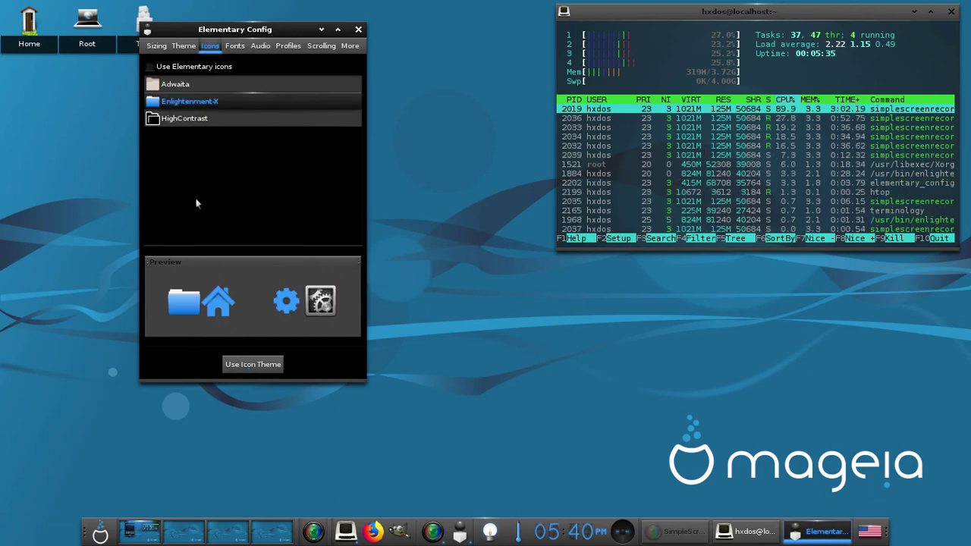
left_click(150, 68)
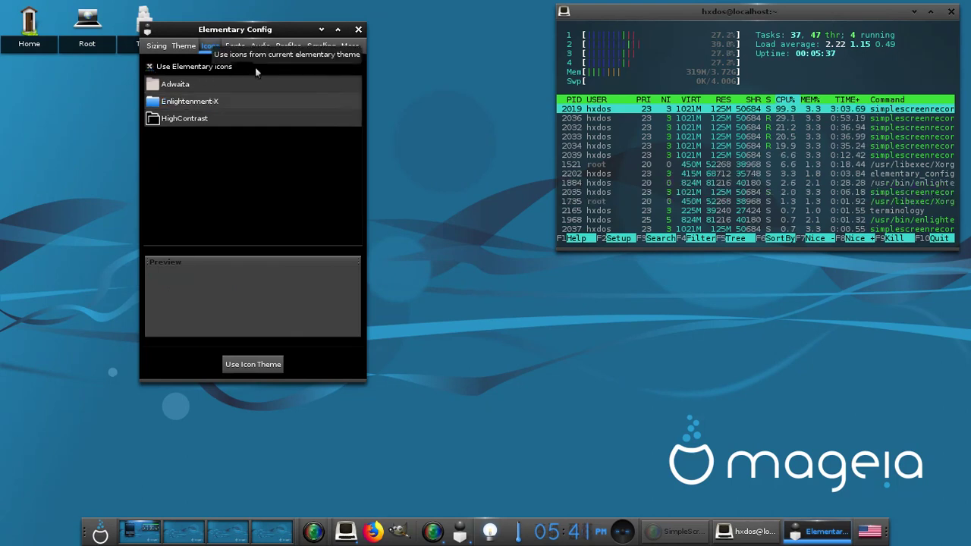
Step: Review the font, audio, profile and scrolling settings in Elementary Config
left_click(236, 47)
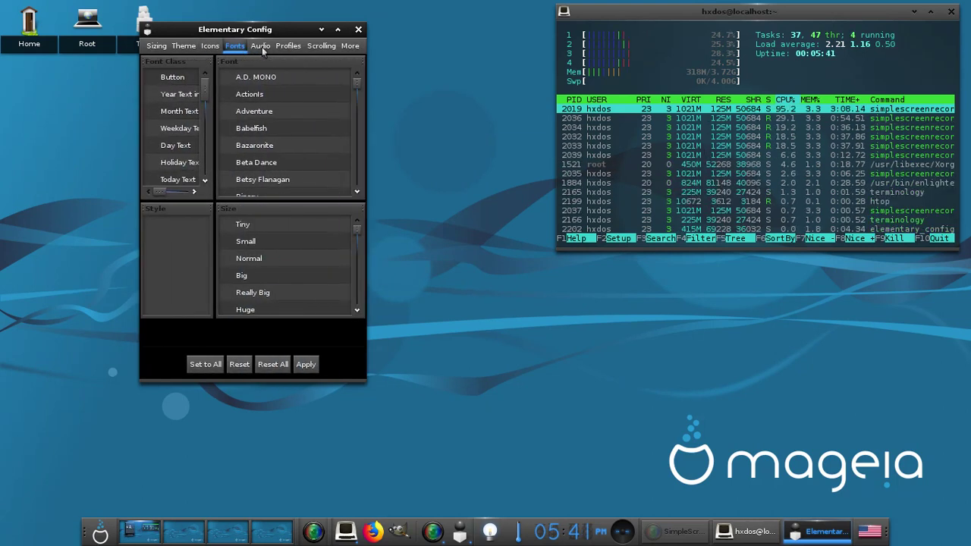
left_click(260, 46)
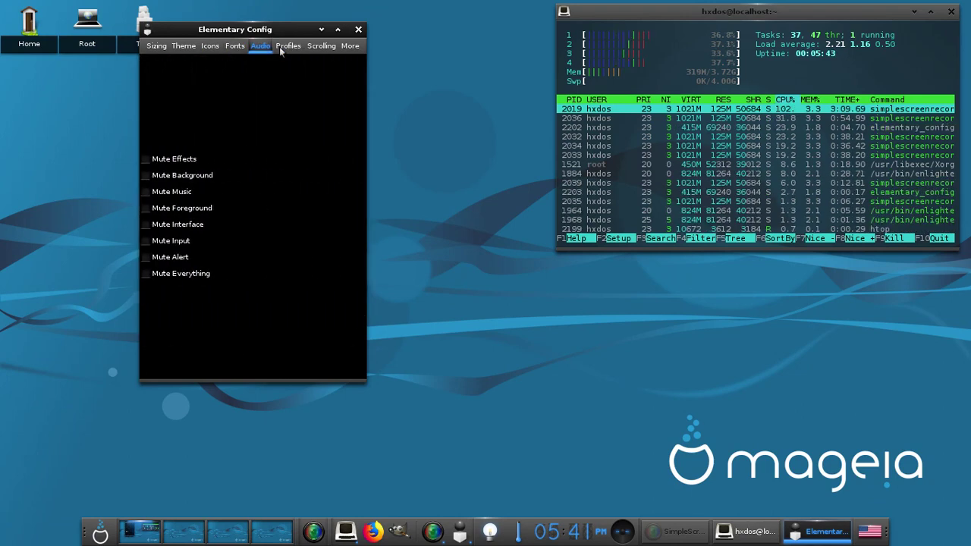
left_click(281, 48)
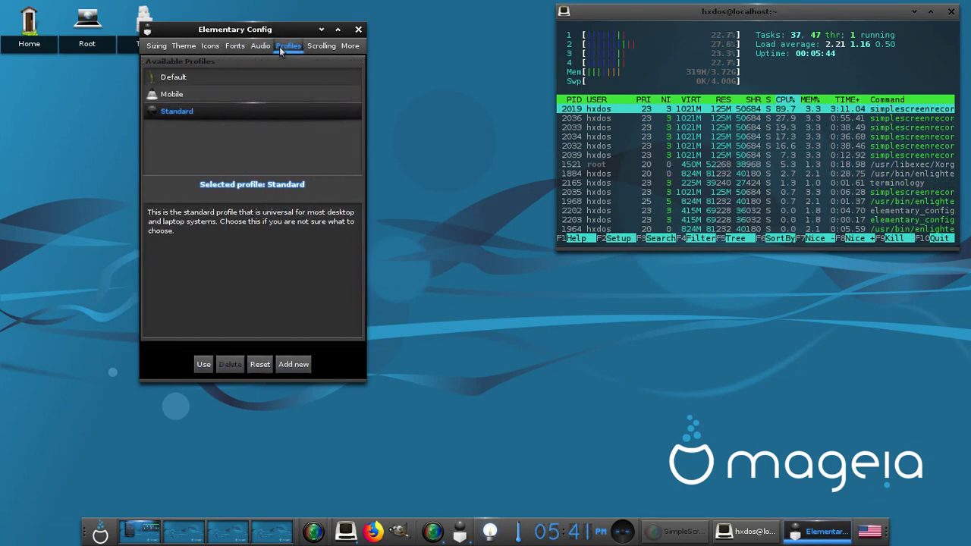
left_click(318, 47)
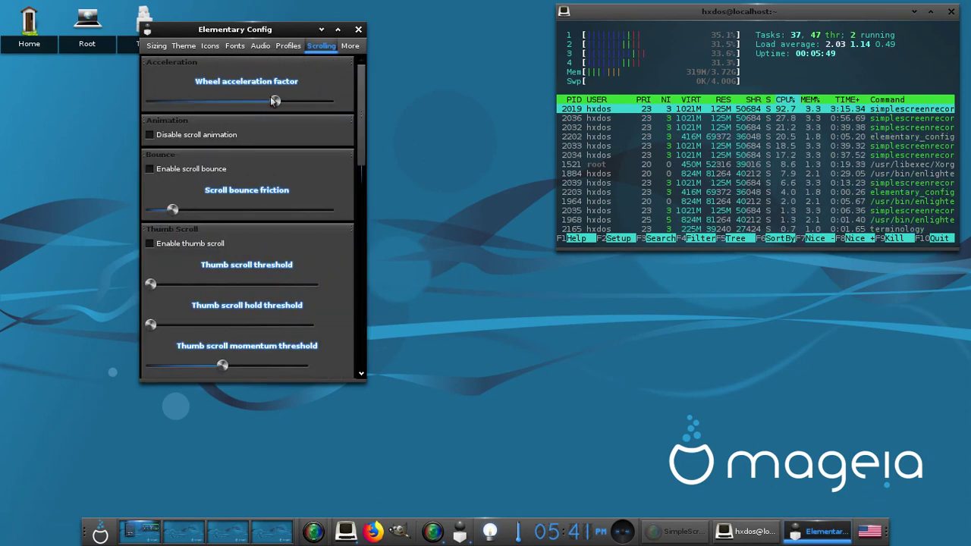
mouse_move(273, 100)
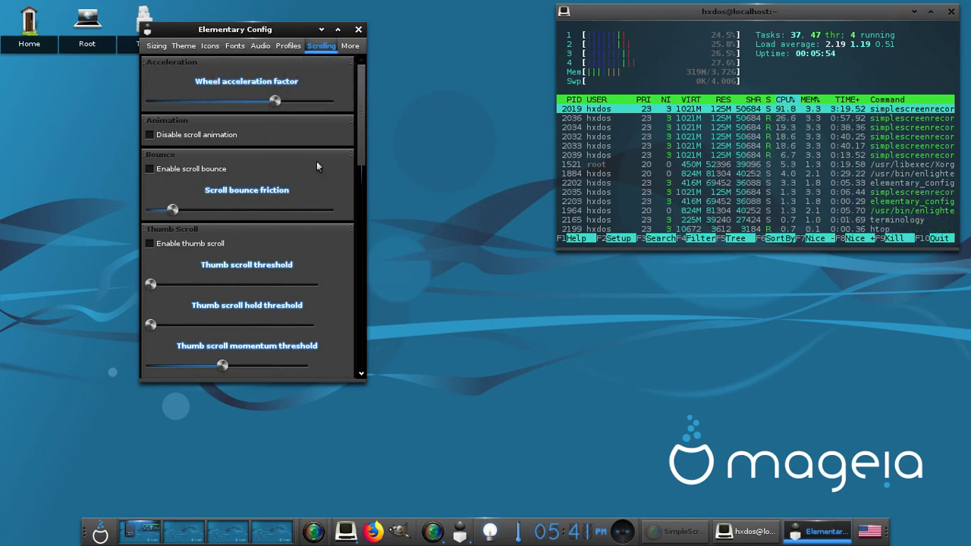
scroll(362, 148, "down", 2)
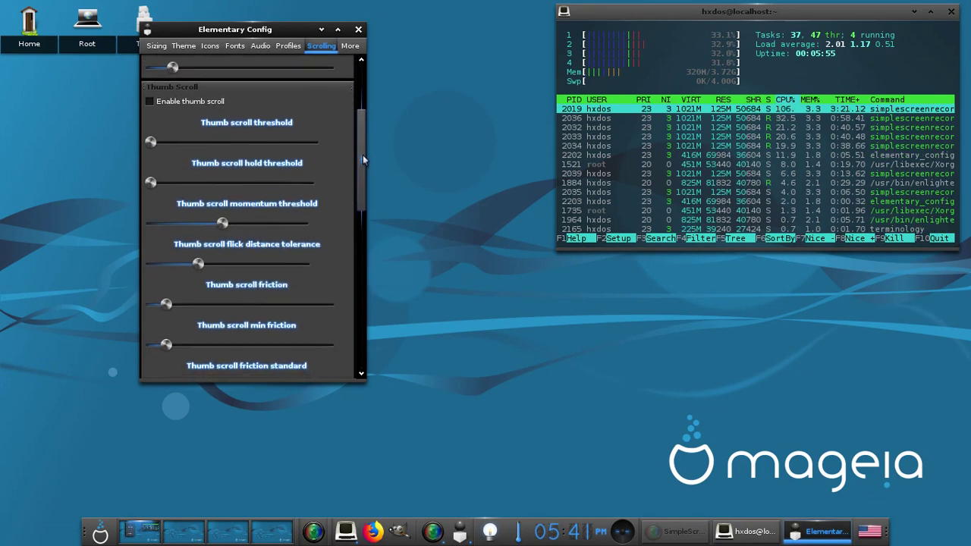
Step: Set the preferred rendering acceleration to Hardware (any hardware) and recheck the rendering settings
left_click(350, 45)
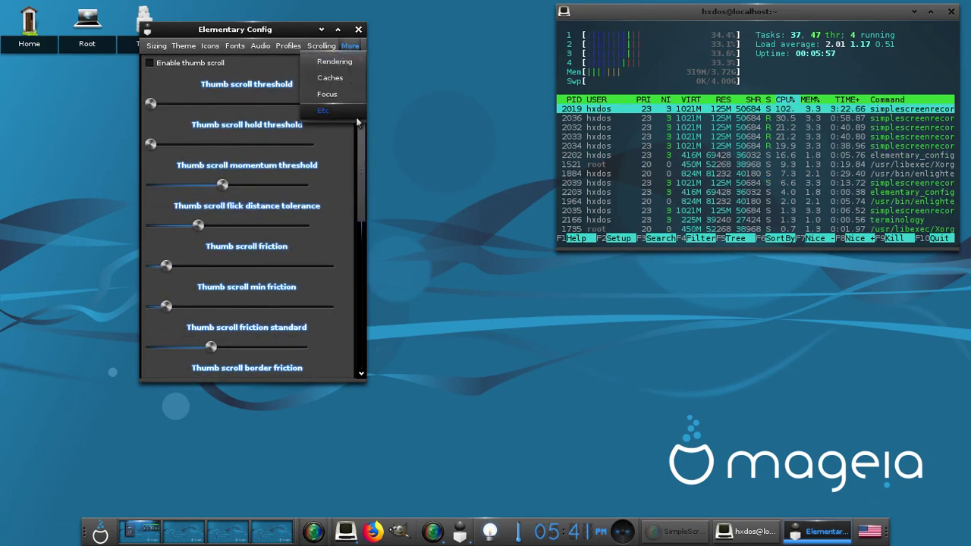
left_click(347, 63)
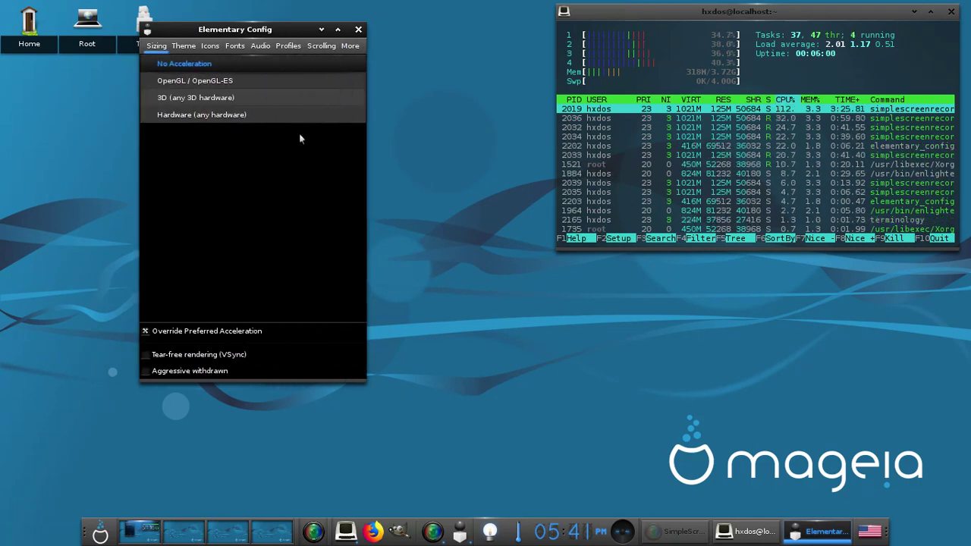
left_click(191, 98)
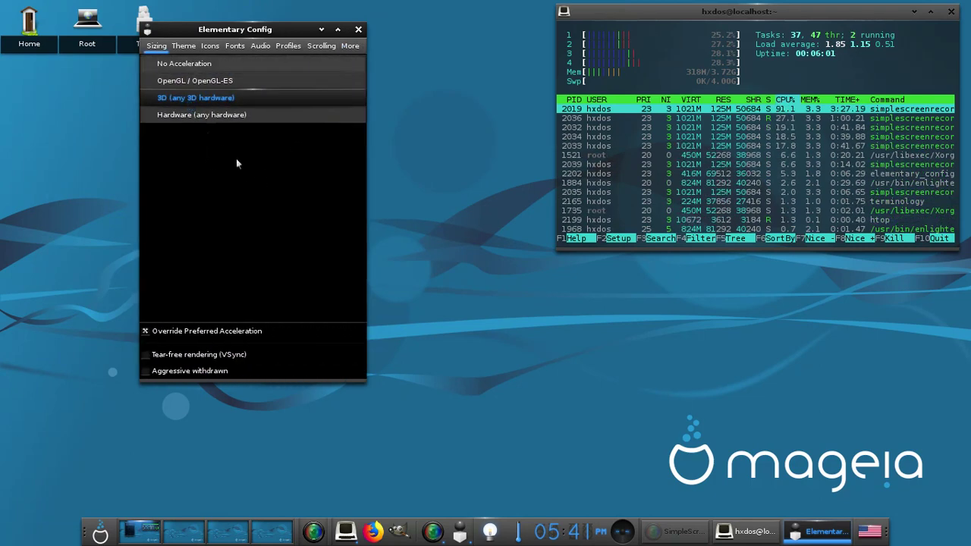
left_click(214, 116)
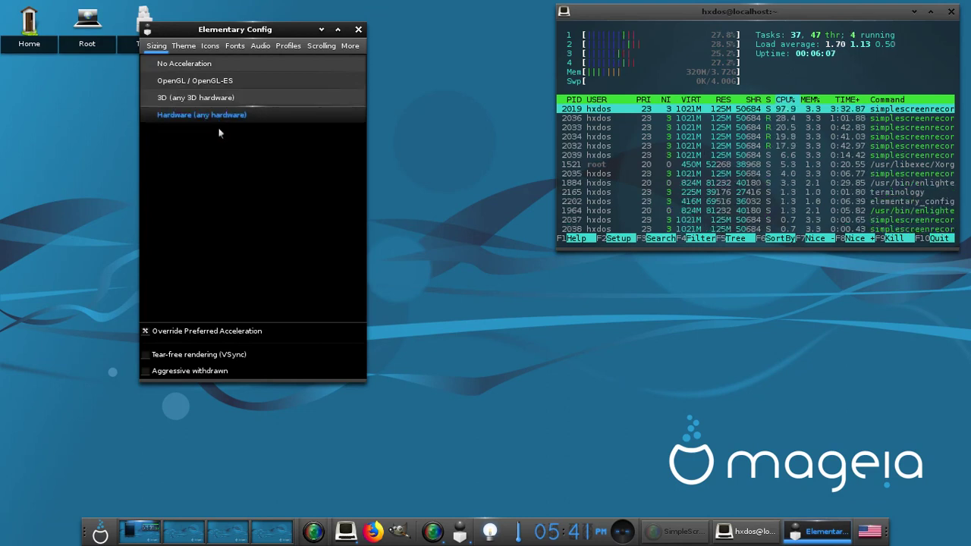
left_click(347, 46)
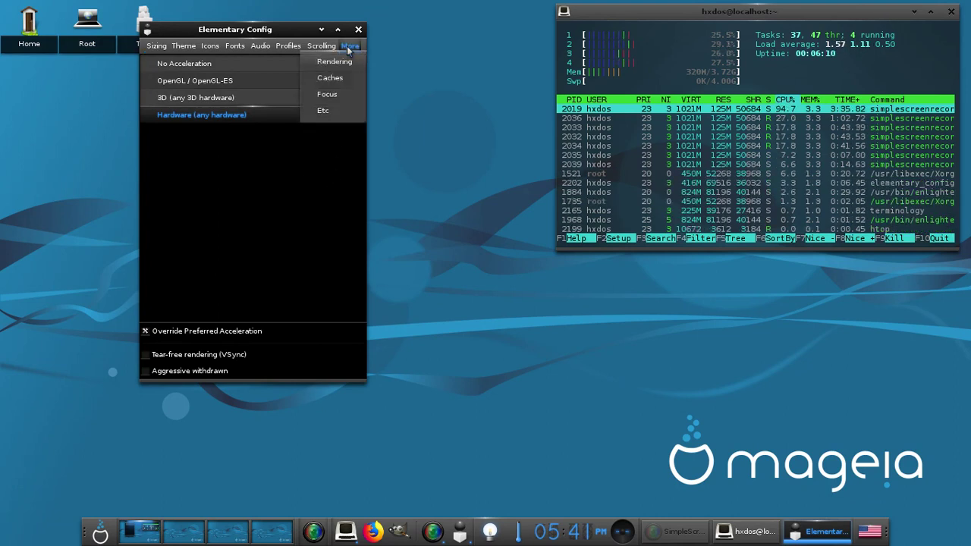
left_click(335, 65)
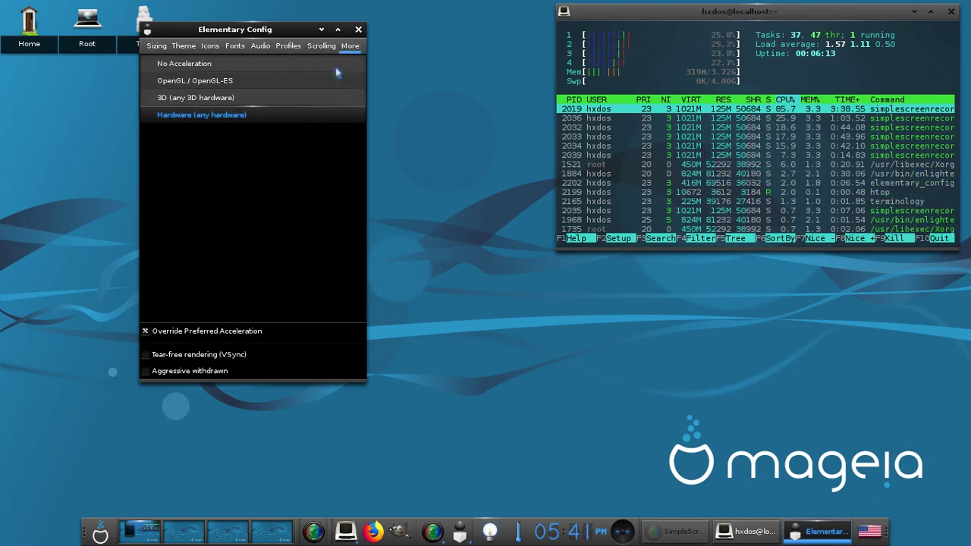
Step: Return to the sizing settings and move the Elementary Config window clear of the desktop icons
left_click(156, 47)
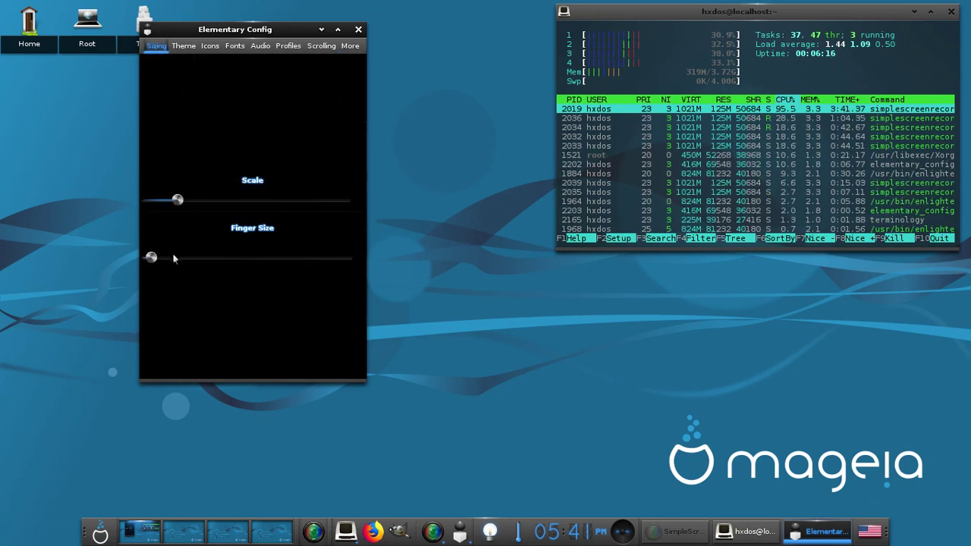
left_click_drag(183, 28, 228, 61)
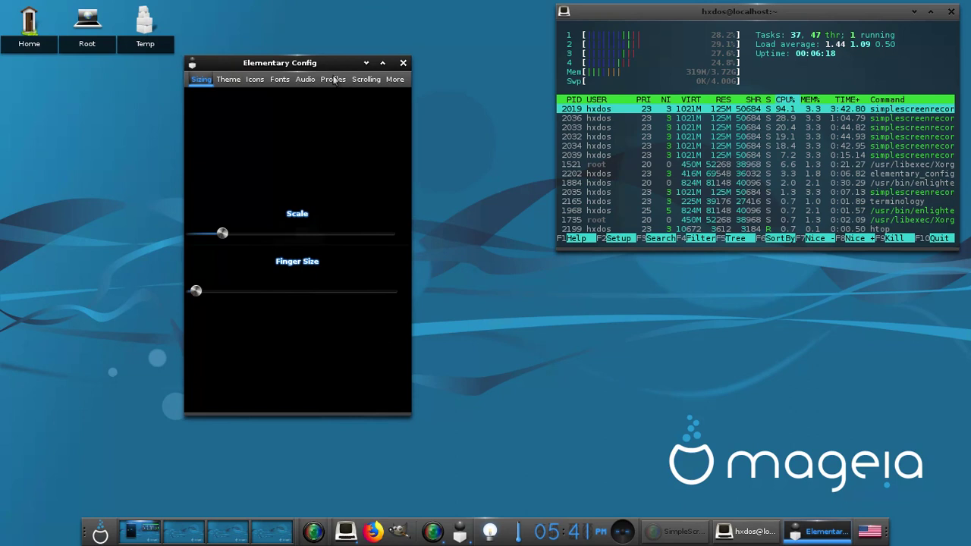
Step: Close Elementary Config, then view the configured shelves in Shelf Settings and close it without changes
left_click(404, 64)
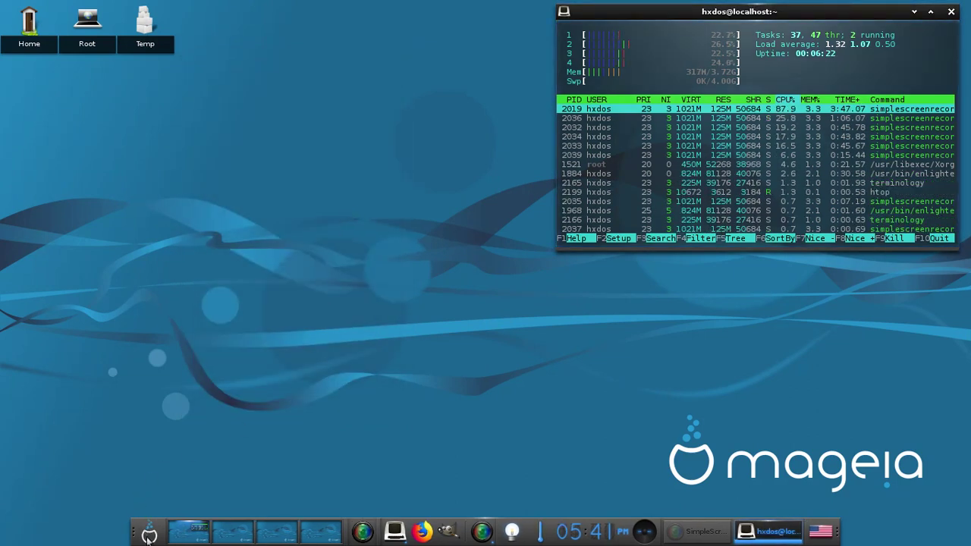
left_click(149, 535)
mouse_move(182, 484)
mouse_move(292, 488)
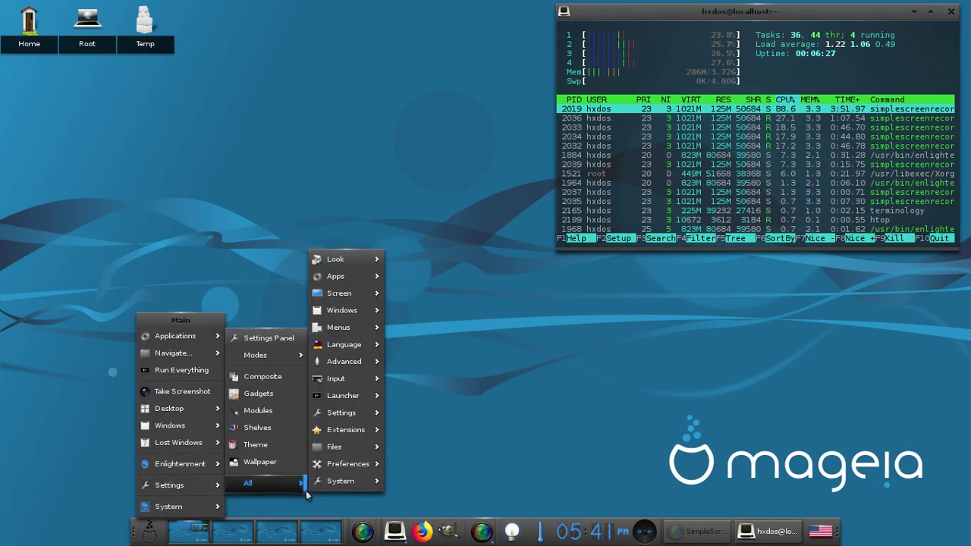
mouse_move(370, 436)
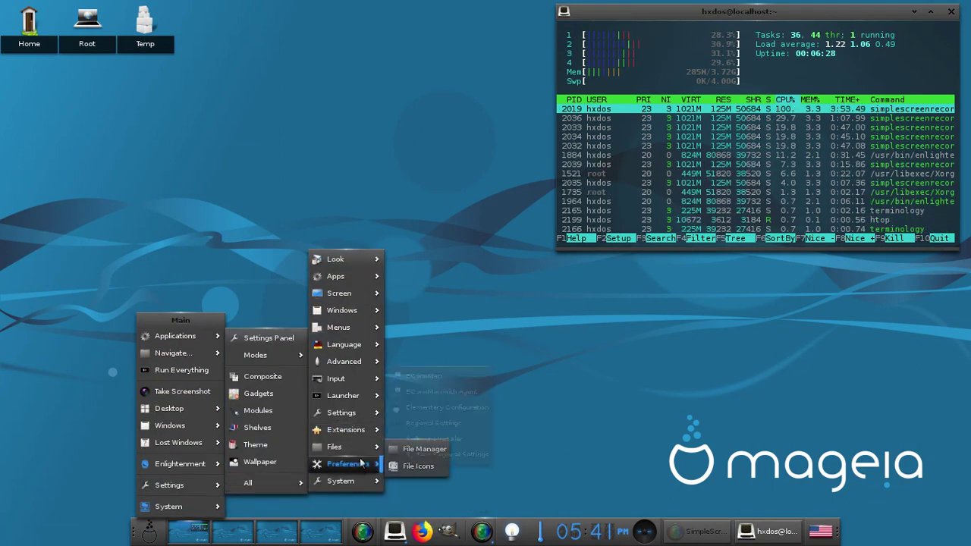
mouse_move(359, 464)
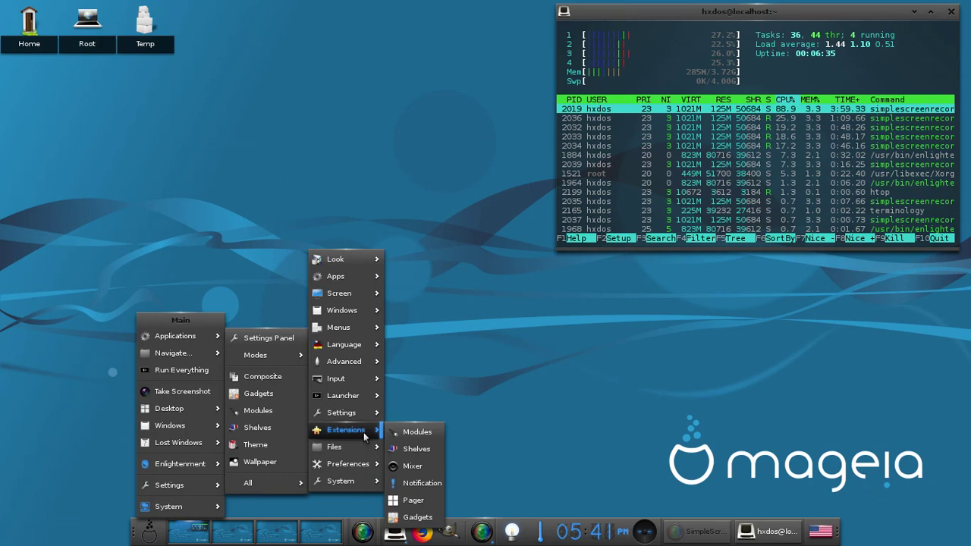
left_click(405, 453)
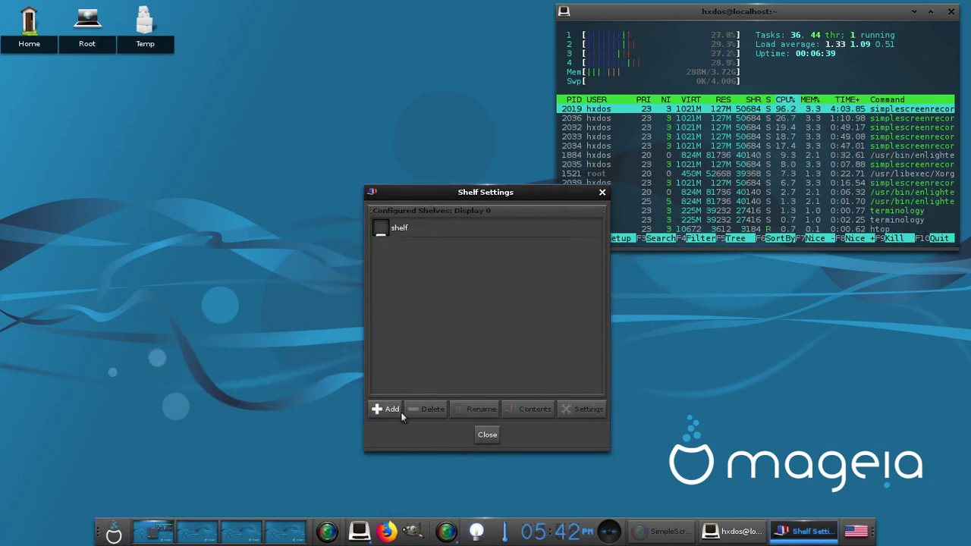
left_click(486, 435)
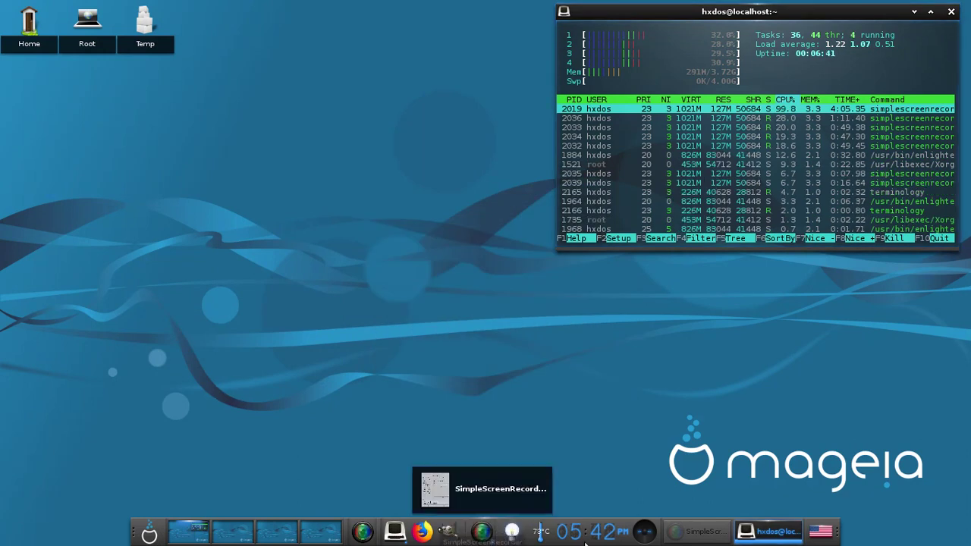
Step: Make the SimpleScreenRecorder window borderless from its taskbar entry
right_click(681, 530)
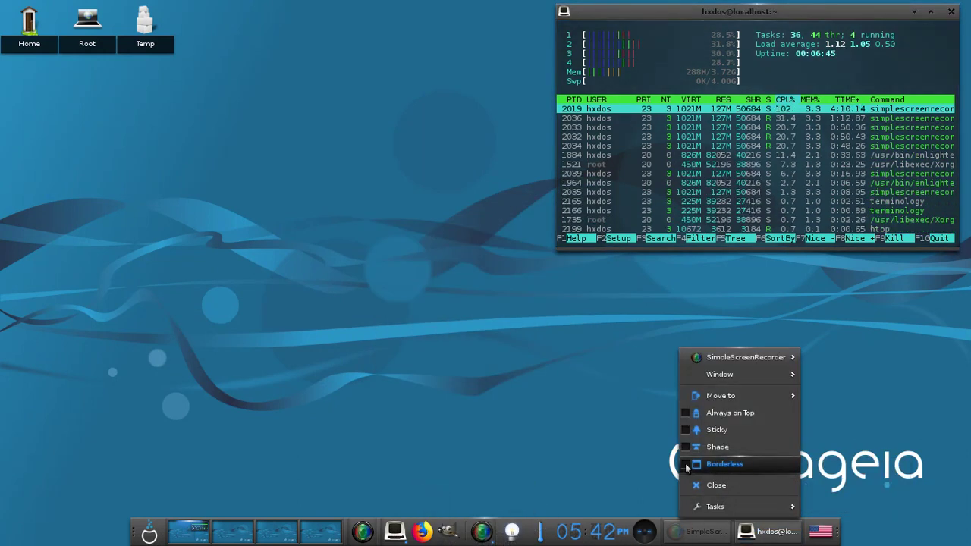
left_click(686, 465)
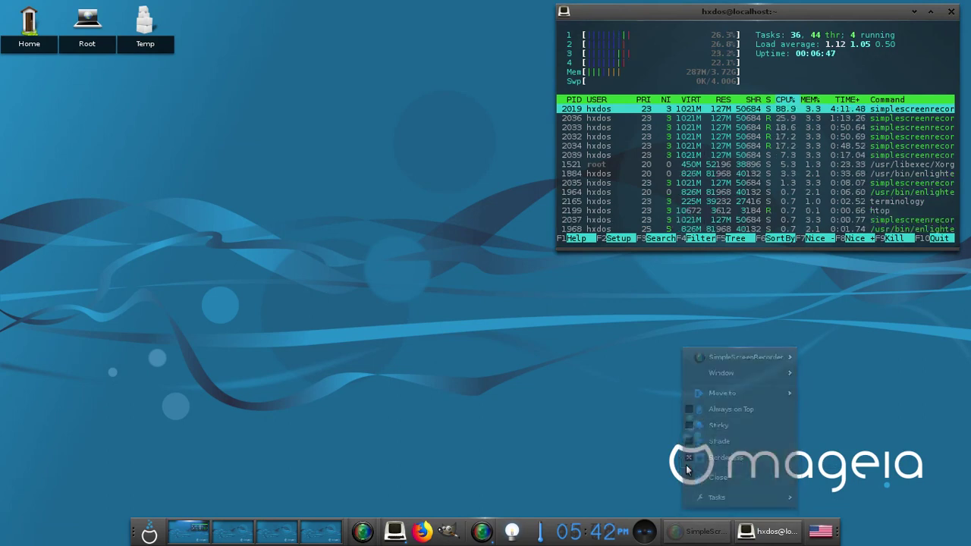
mouse_move(388, 536)
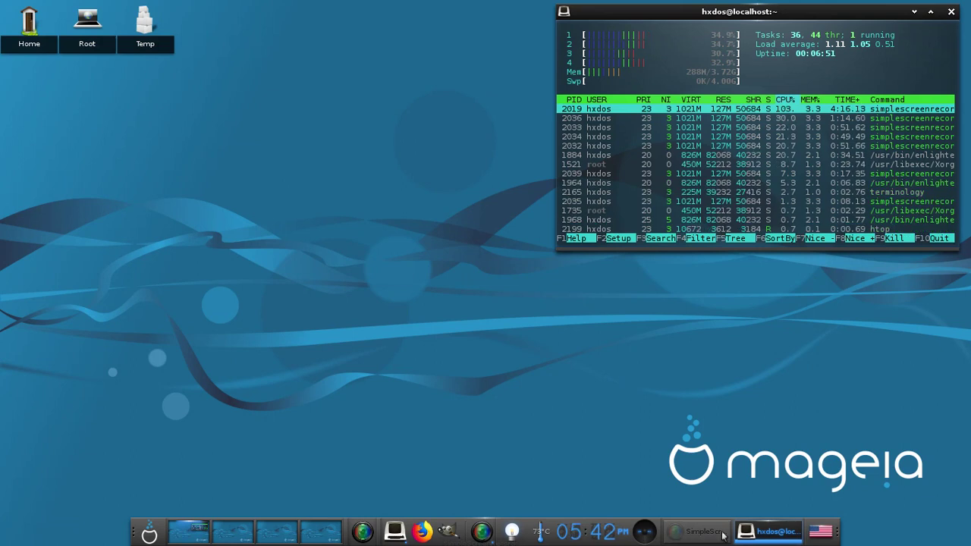
Step: Open the Enlightenment Settings Panel and enlarge its window so more categories and entries fit
left_click(148, 534)
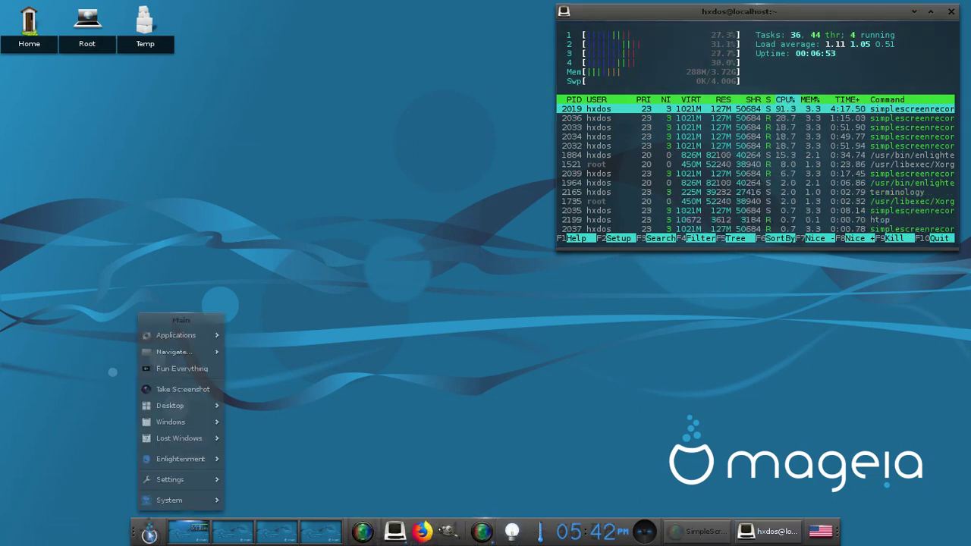
mouse_move(184, 467)
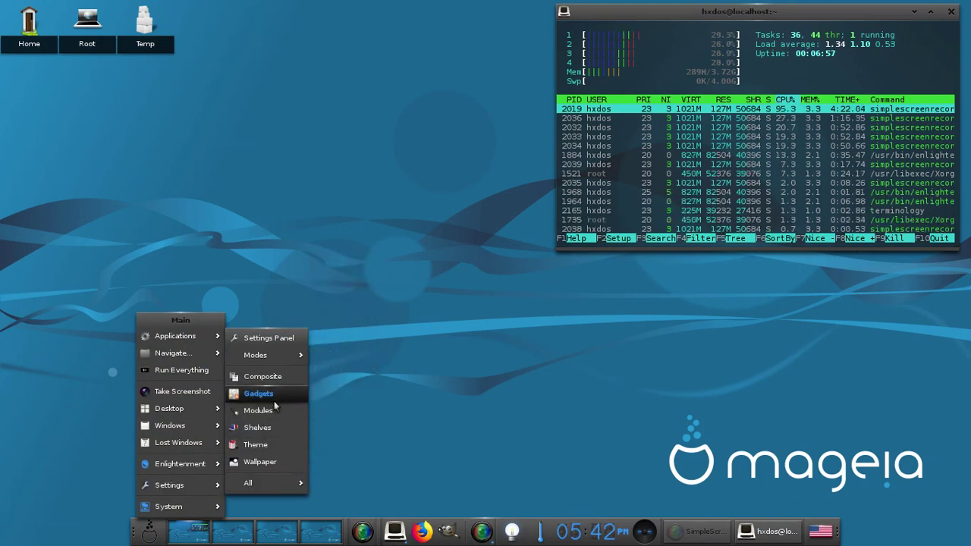
mouse_move(299, 356)
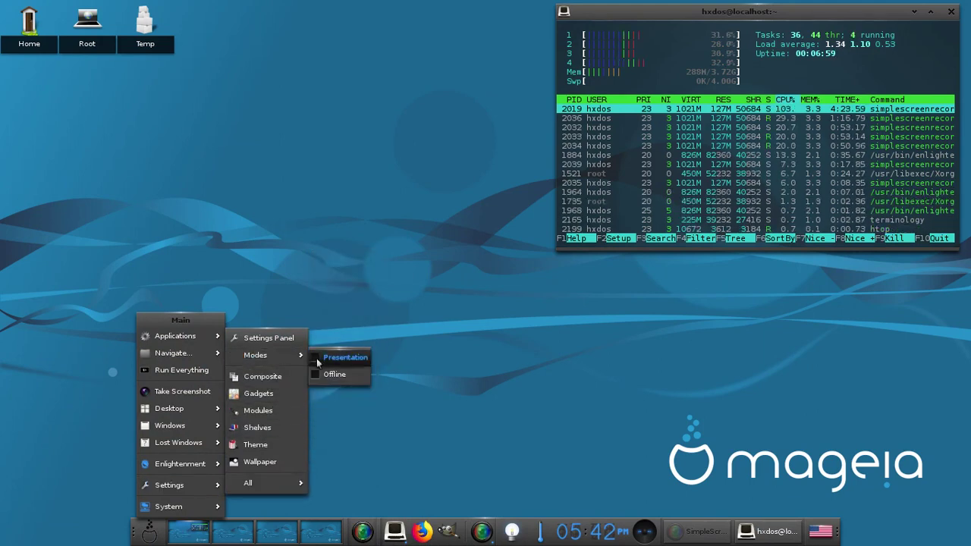
left_click(269, 338)
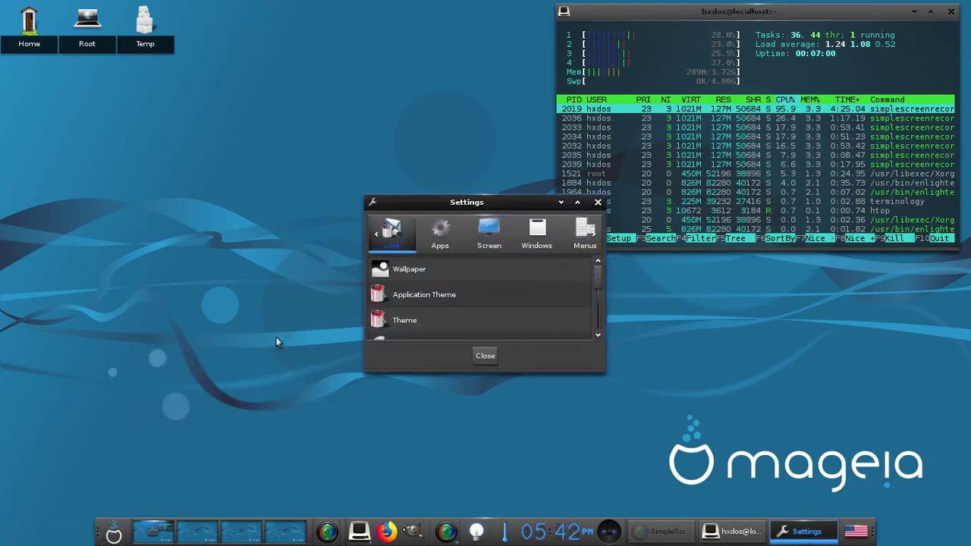
left_click_drag(453, 199, 410, 155)
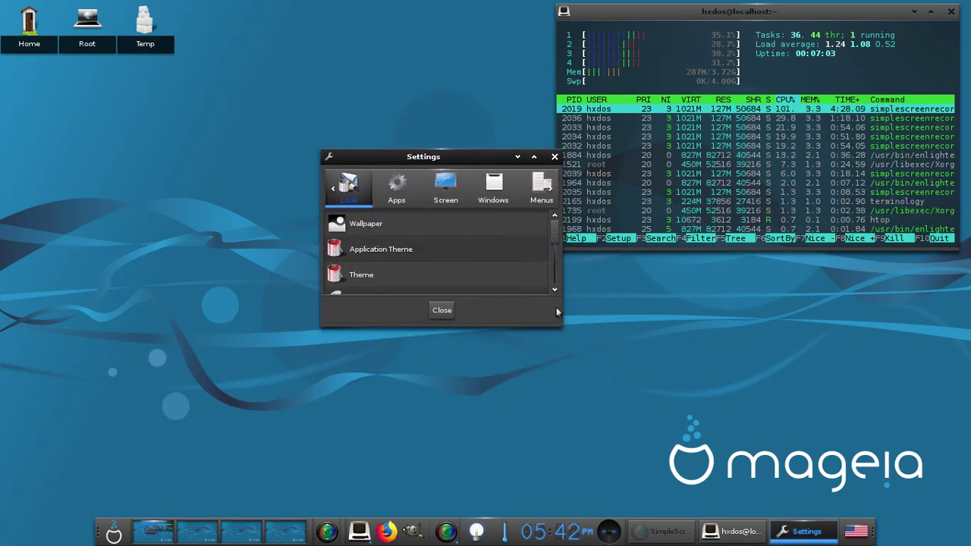
left_click_drag(560, 327, 770, 470)
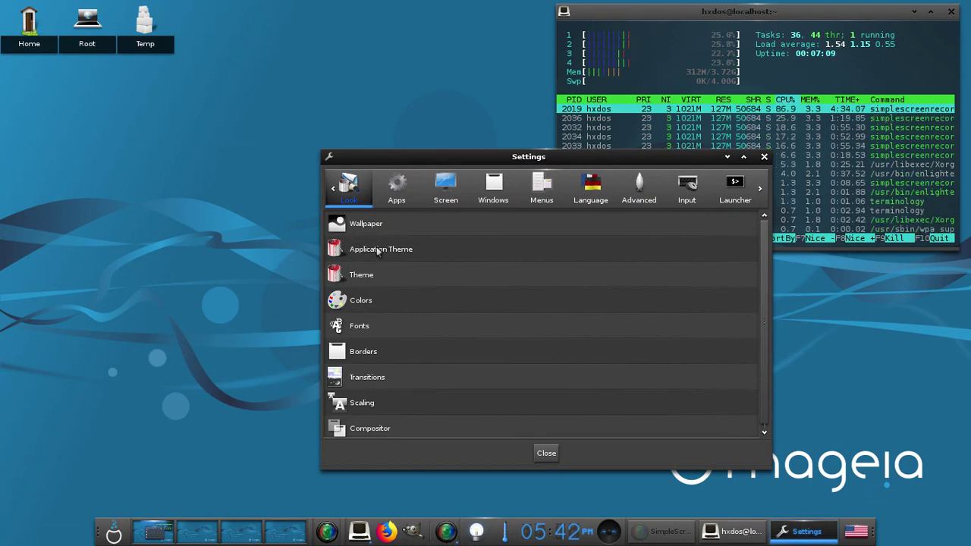
Step: Look at the default border style and the crossfade option in the transition settings, closing both without applying anything
left_click(359, 361)
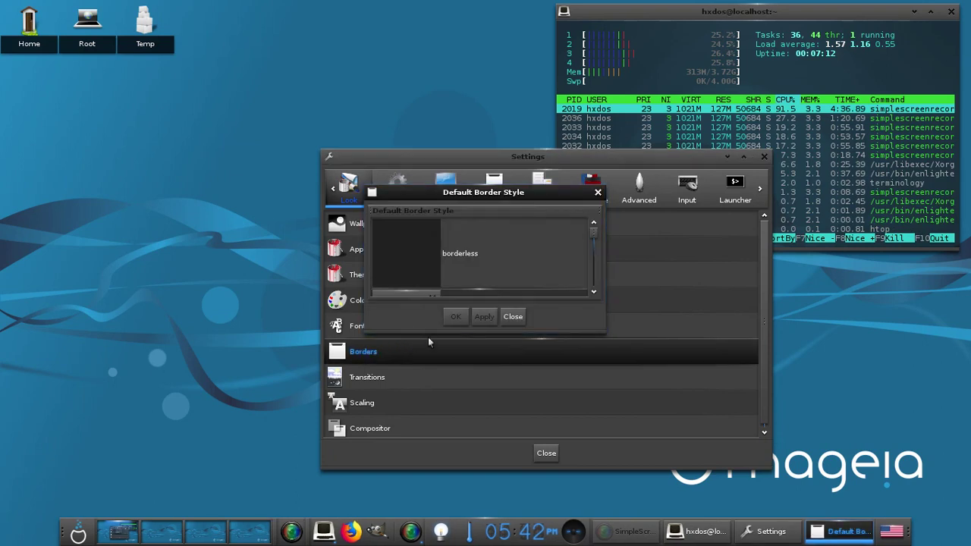
left_click(512, 317)
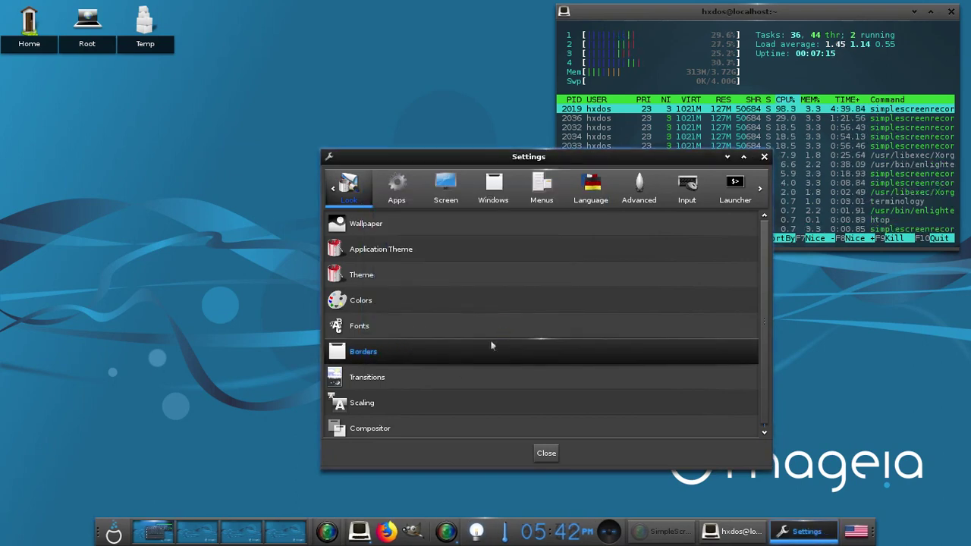
left_click(369, 381)
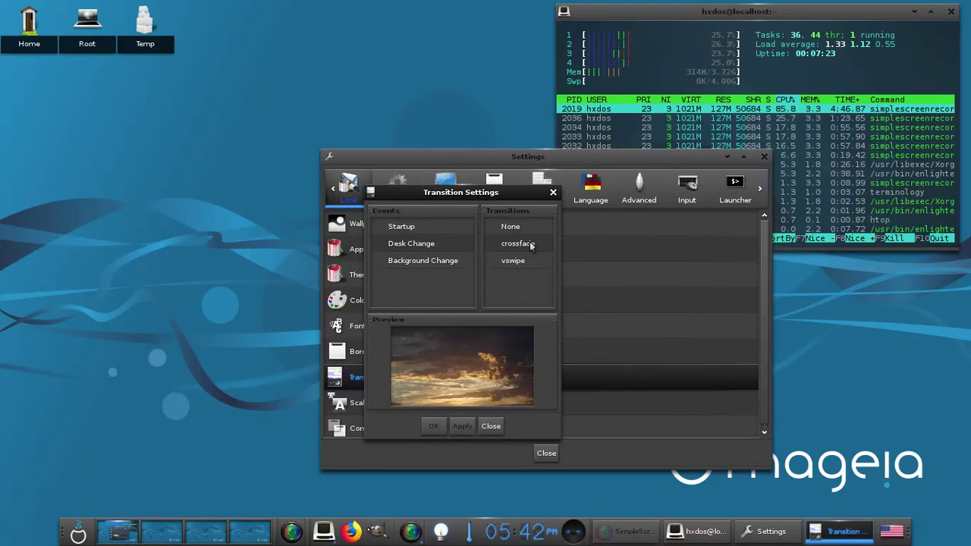
left_click(531, 244)
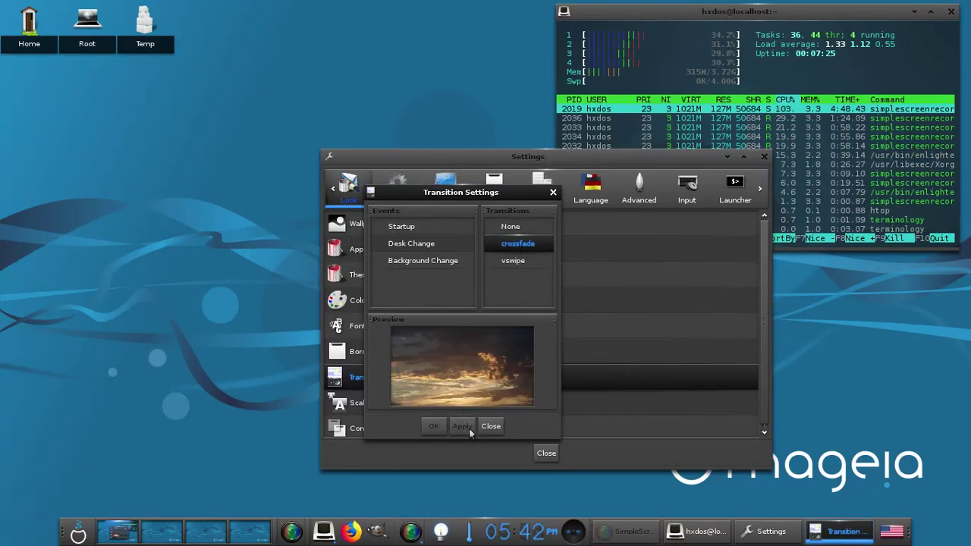
left_click(491, 426)
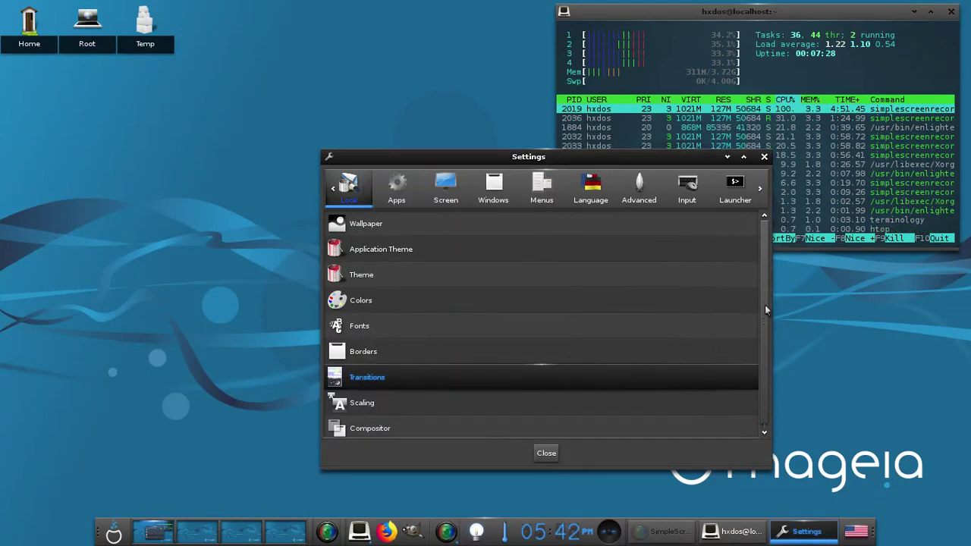
Step: Enable "fast" composite effects in the compositor settings, apply the change and close the dialog
scroll(379, 423, "down", 1)
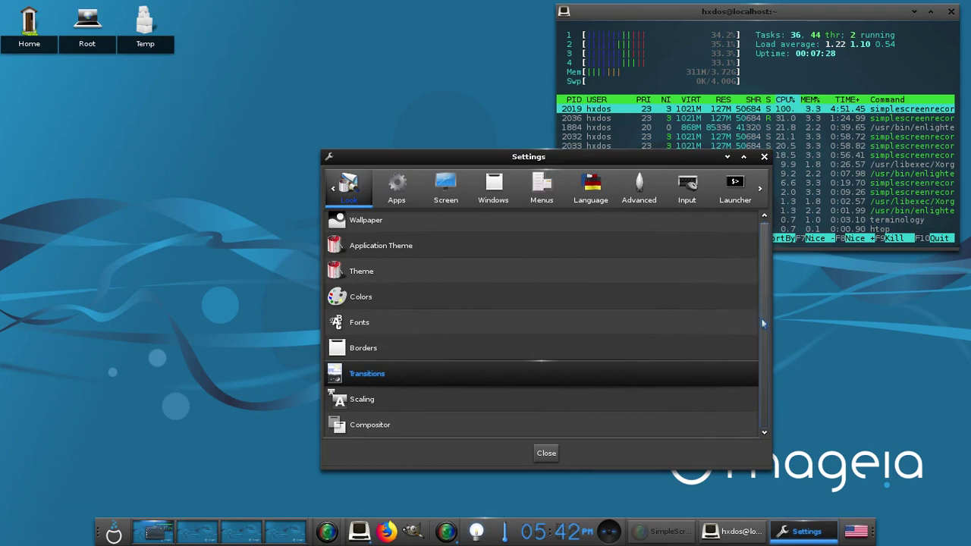
left_click(371, 427)
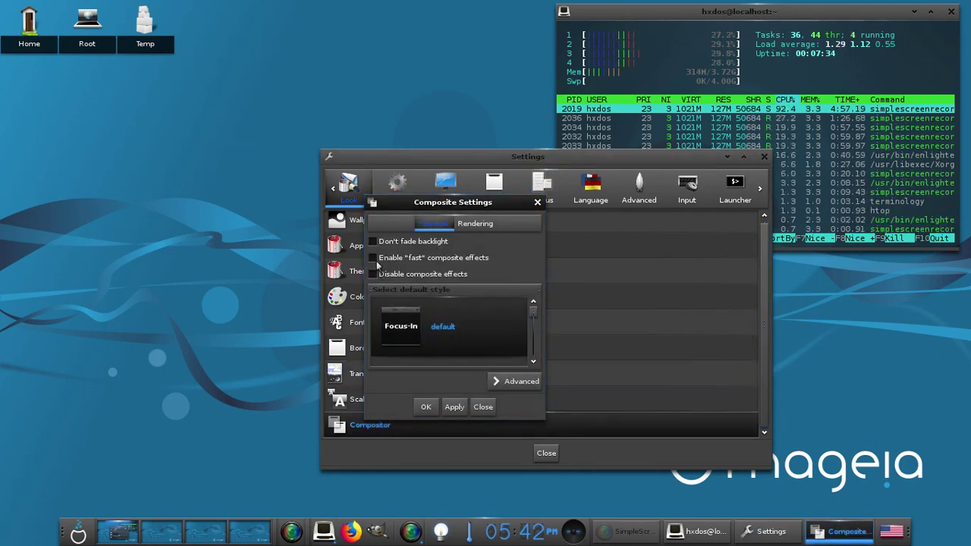
left_click(373, 258)
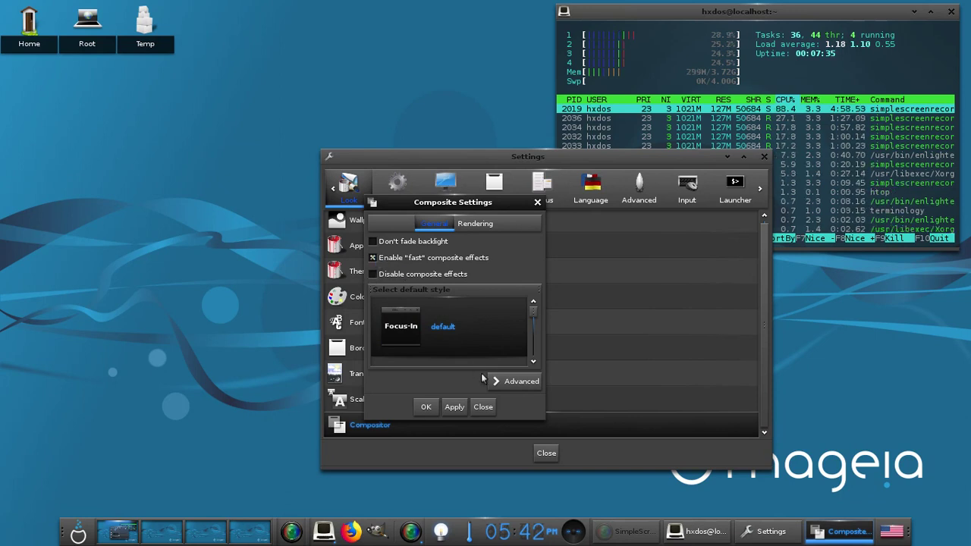
left_click(455, 409)
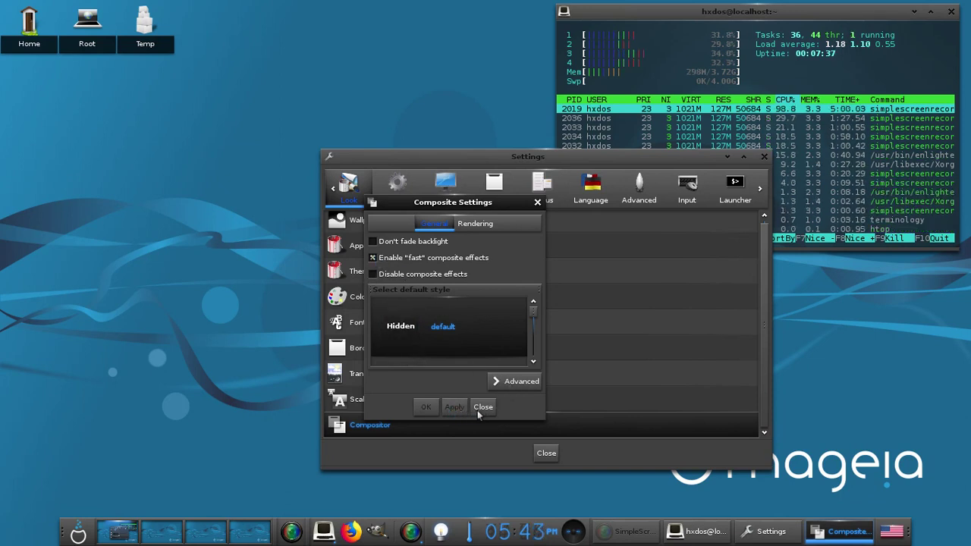
left_click(482, 407)
Step: Set the number of virtual desktops to 2 in one row, apply it, and check the flip settings before closing
left_click(399, 190)
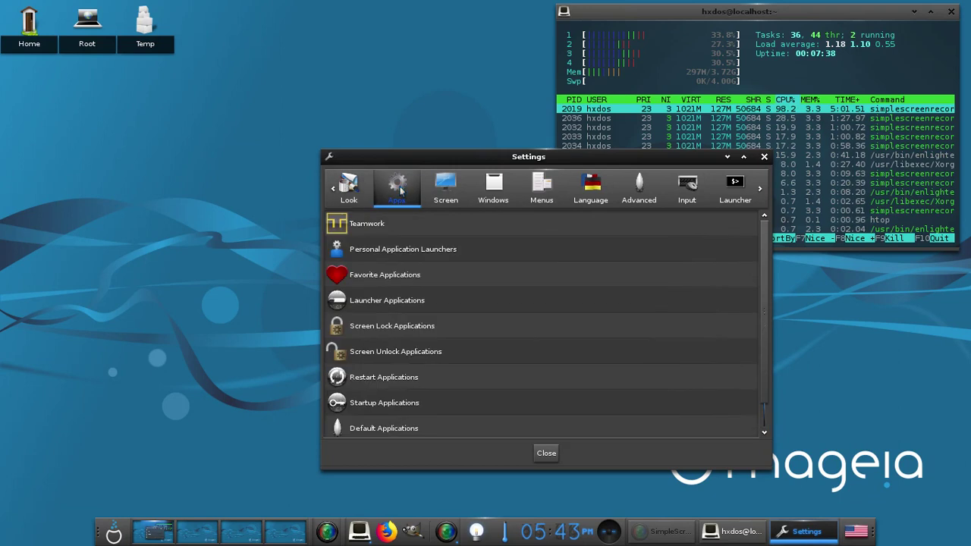
left_click(445, 187)
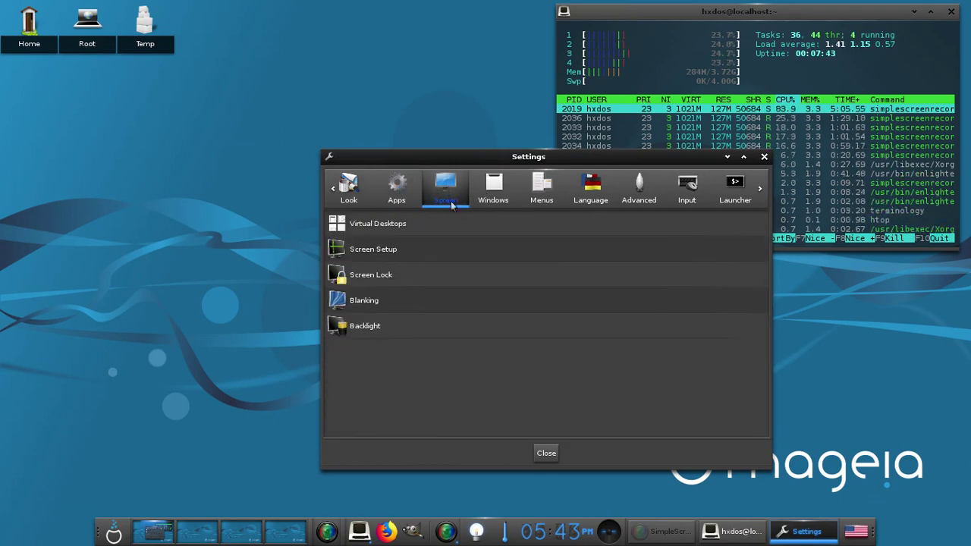
left_click(398, 226)
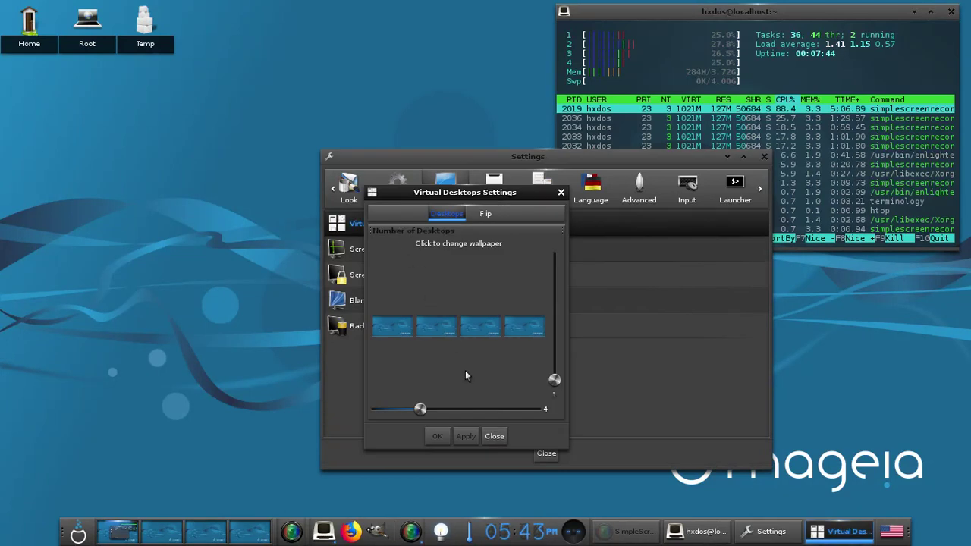
left_click_drag(421, 411, 392, 414)
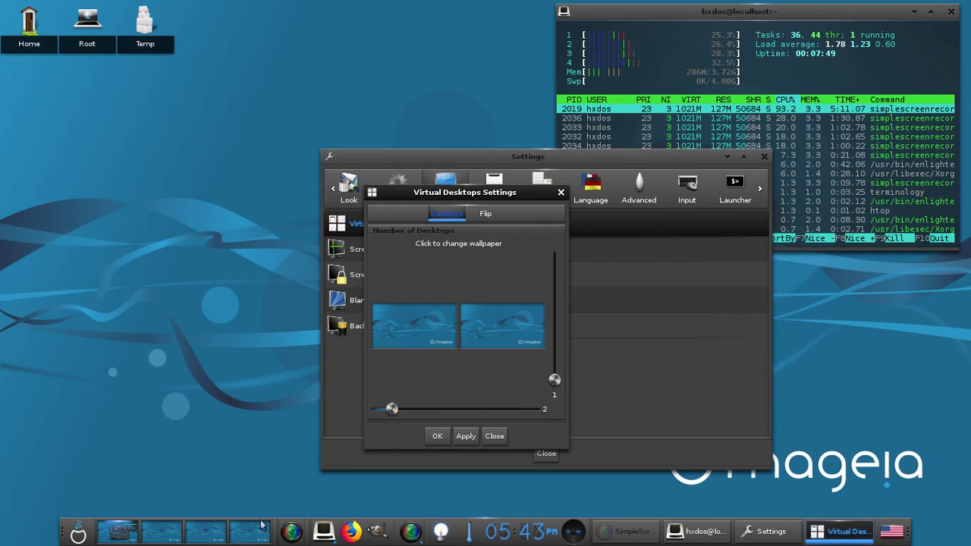
left_click(464, 438)
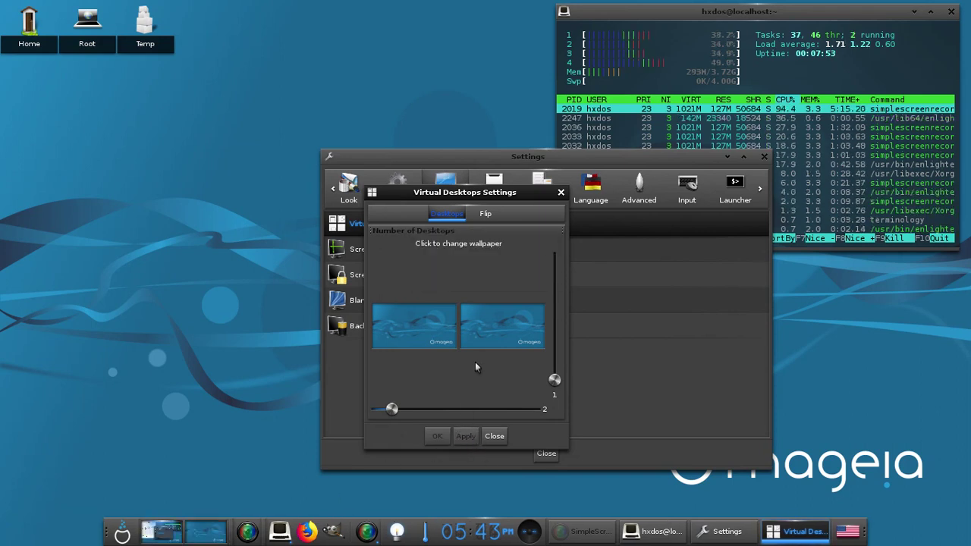
left_click(485, 214)
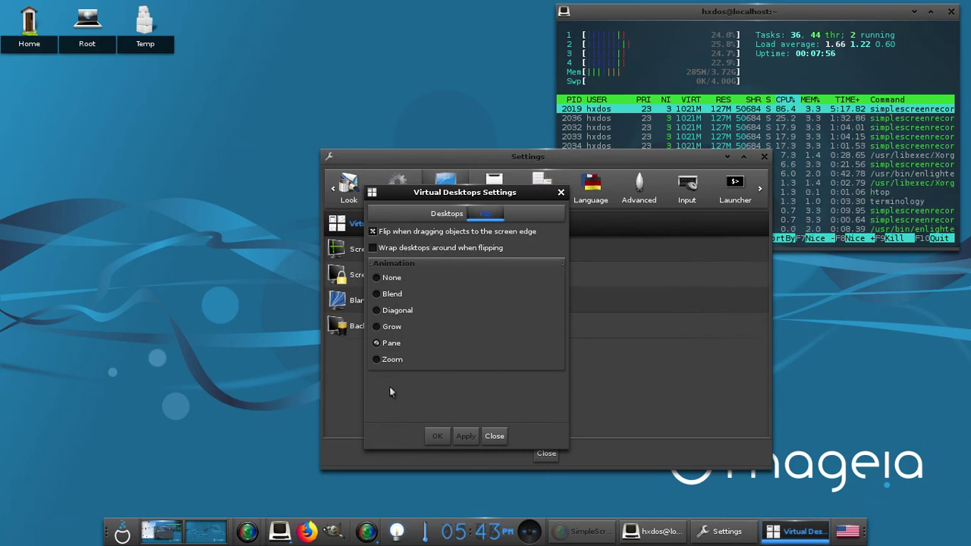
left_click(496, 437)
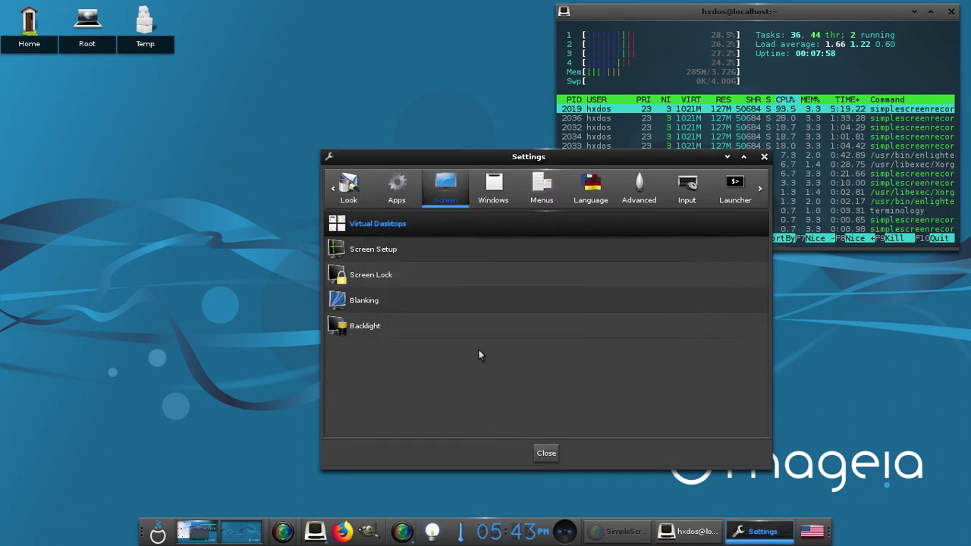
Step: Look through the Window Display options for display, new windows, shading, maximizing and screen limits, closing without changes
left_click(492, 192)
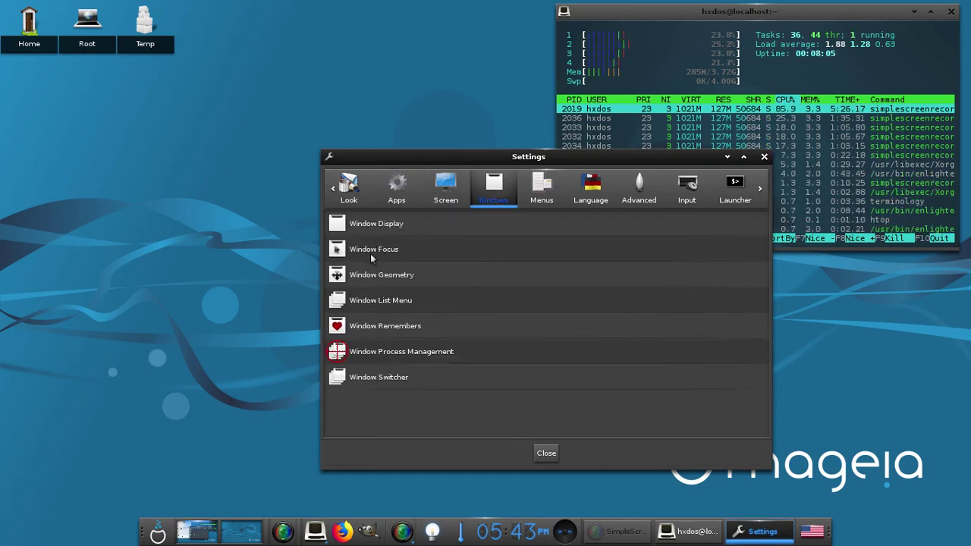
left_click(363, 224)
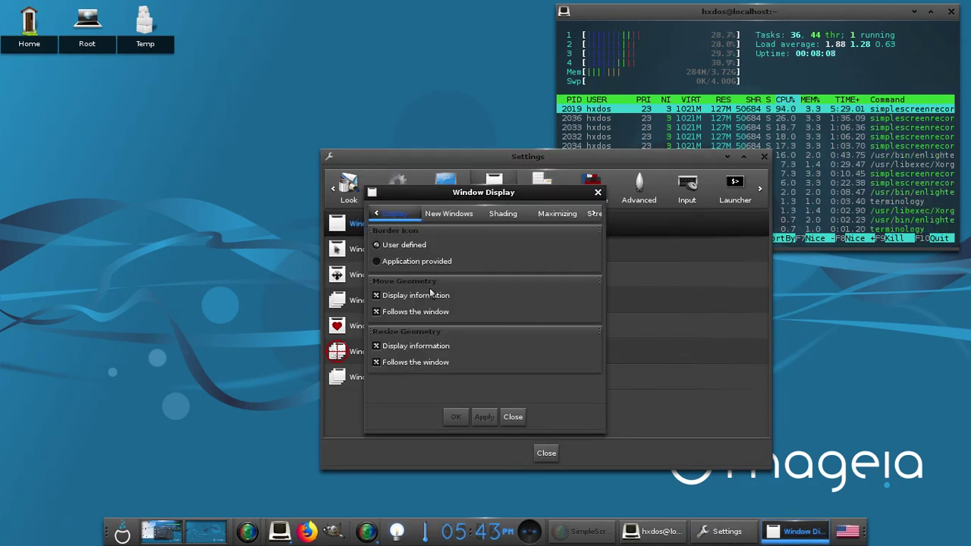
left_click(449, 214)
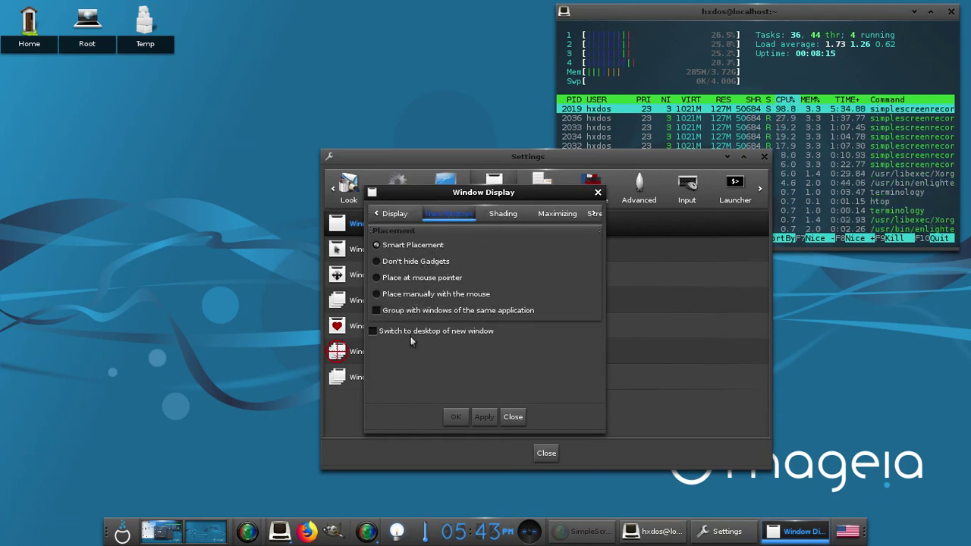
left_click(501, 218)
left_click(549, 219)
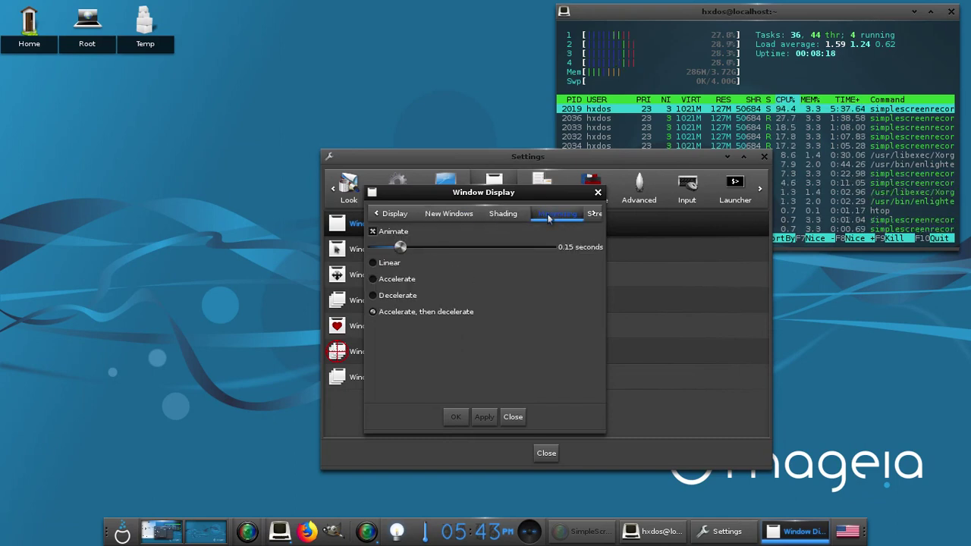
left_click(594, 214)
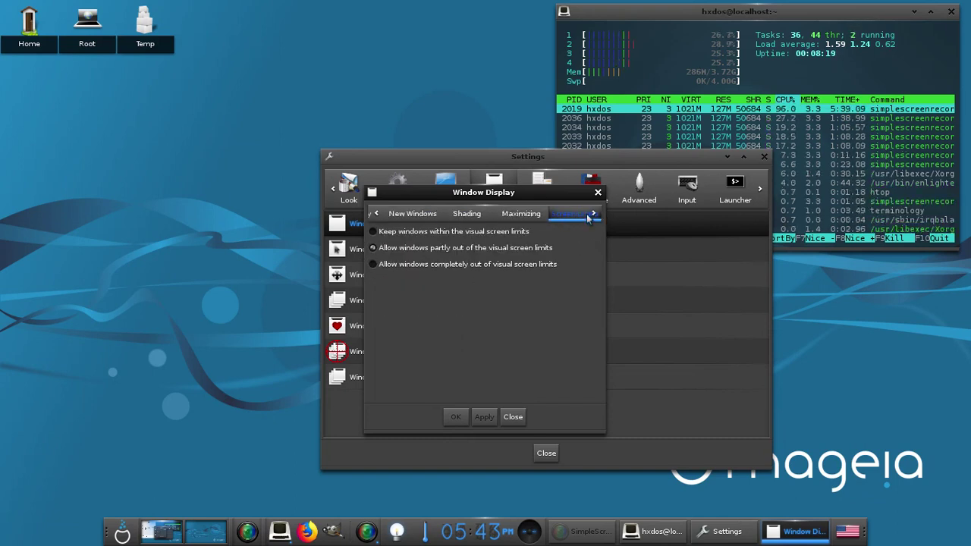
left_click(511, 417)
Step: Look through the Menu Settings for menus, applications, autoscroll and miscellaneous options, closing without changes
left_click(543, 194)
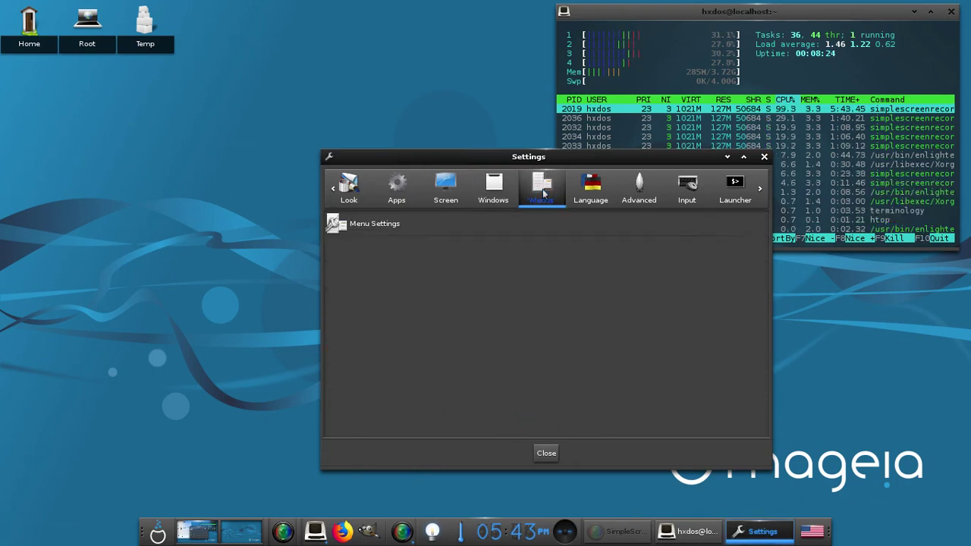
left_click(382, 224)
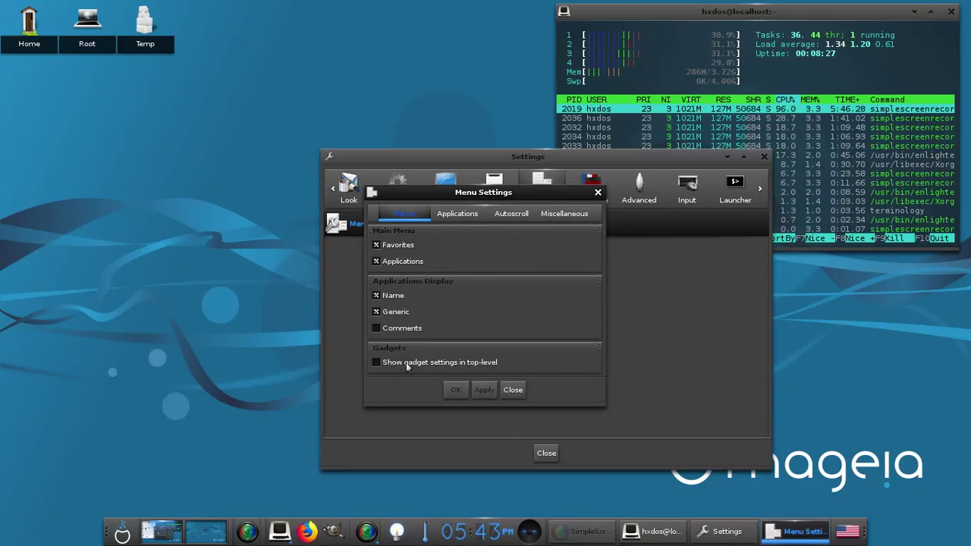
left_click(446, 215)
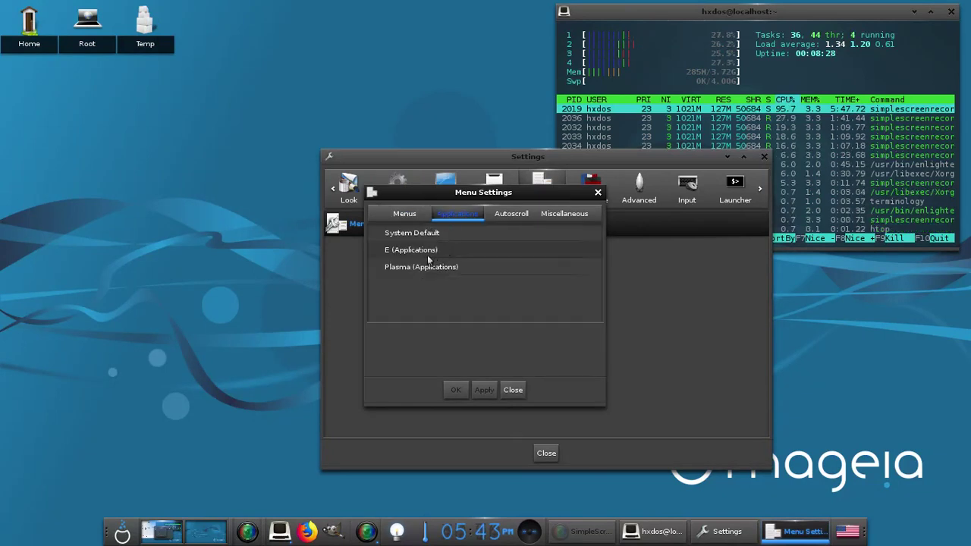
left_click(507, 216)
left_click(561, 217)
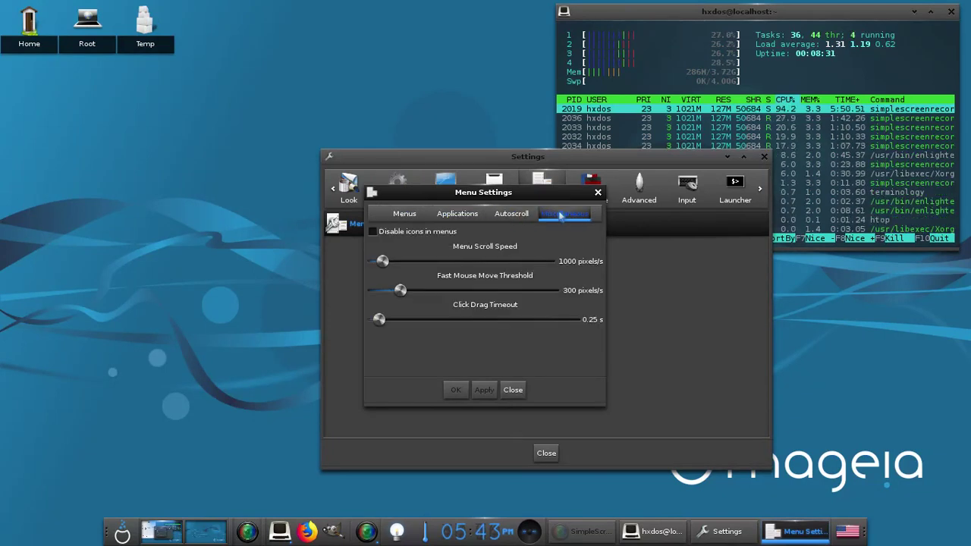
left_click(514, 391)
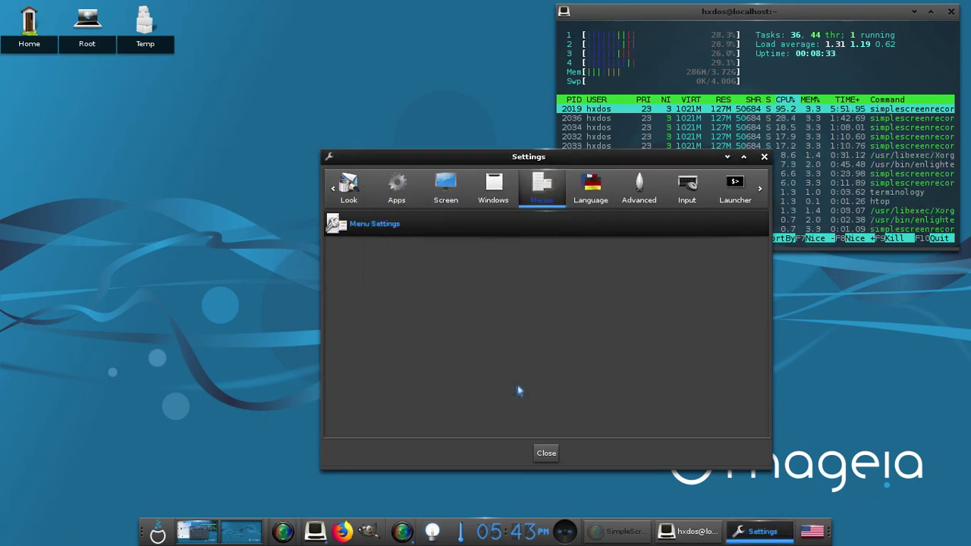
Step: Browse the Language, Advanced and Input settings categories, and close the Settings Panel
left_click(759, 188)
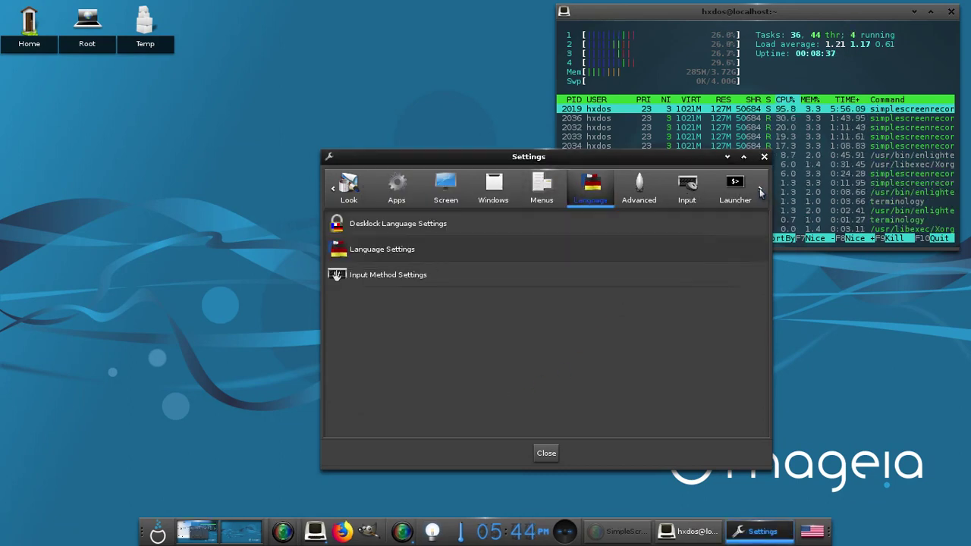
left_click(759, 188)
left_click(759, 188)
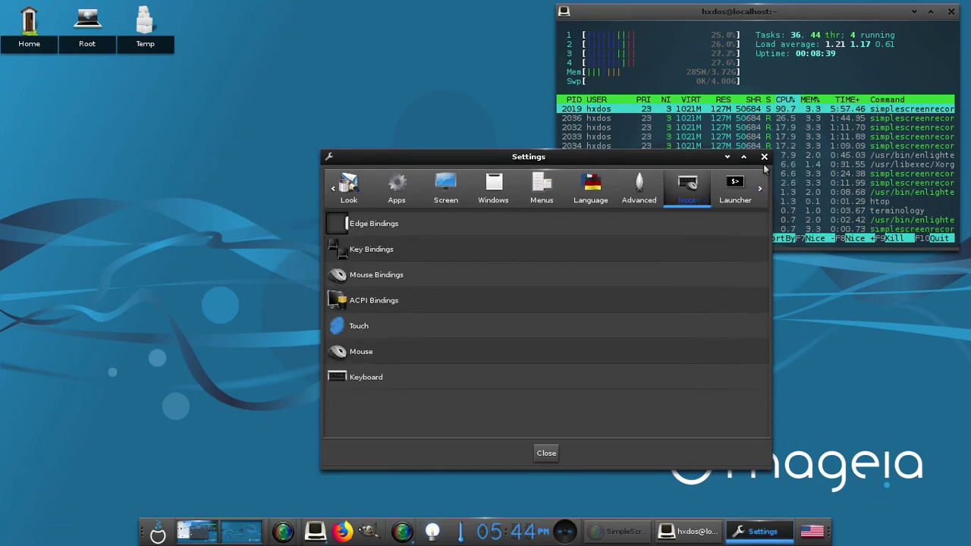
left_click(544, 455)
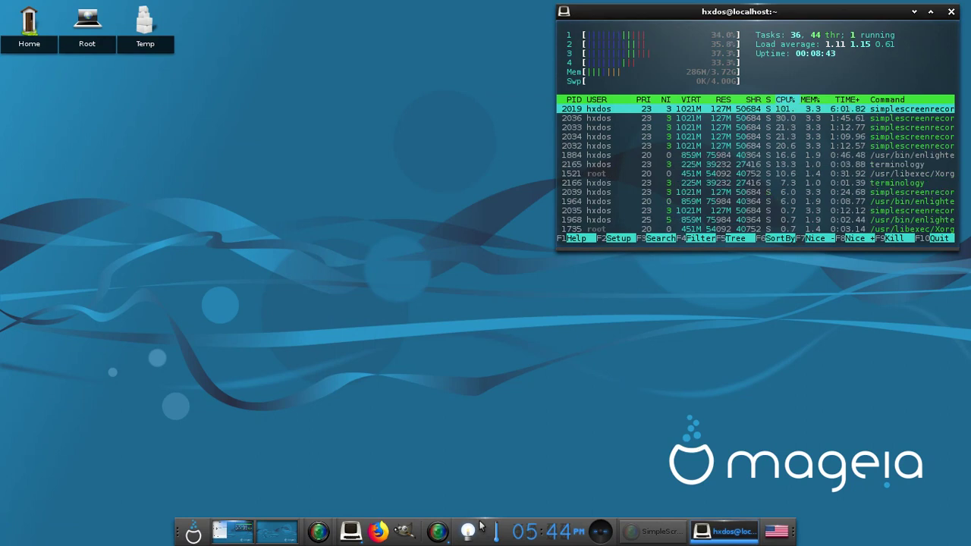
Step: Open the shelf's settings, set its size to 32 pixels and apply the change
right_click(479, 528)
right_click(479, 528)
right_click(479, 528)
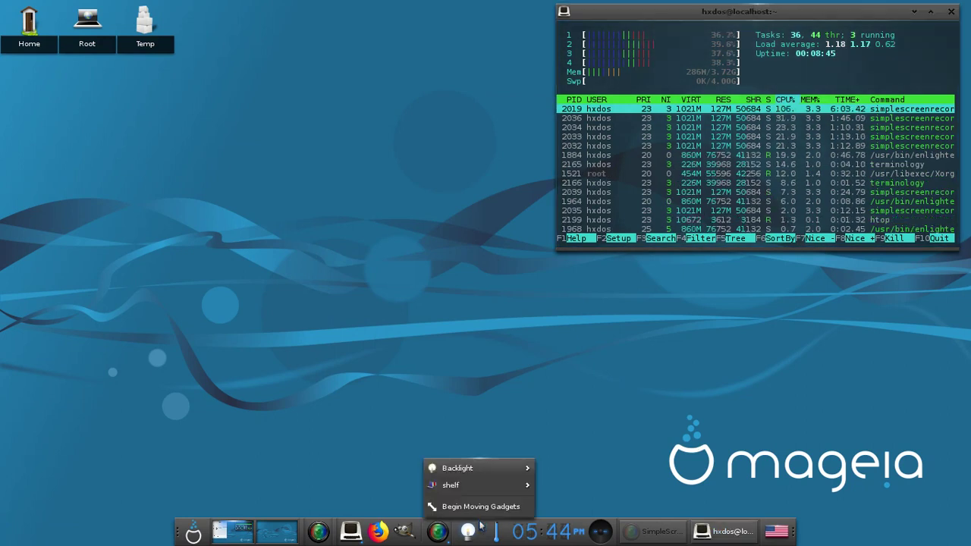
mouse_move(486, 485)
mouse_move(589, 411)
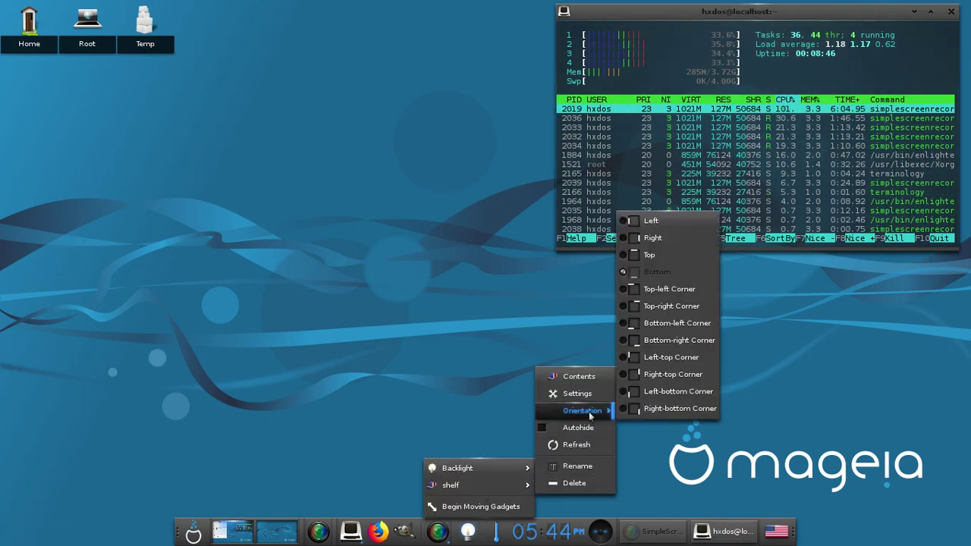
left_click(580, 394)
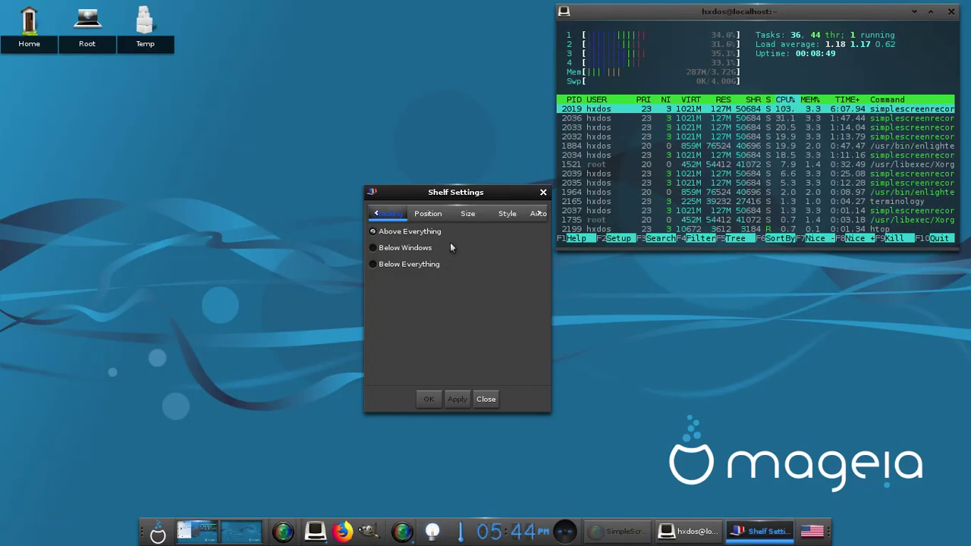
left_click(468, 213)
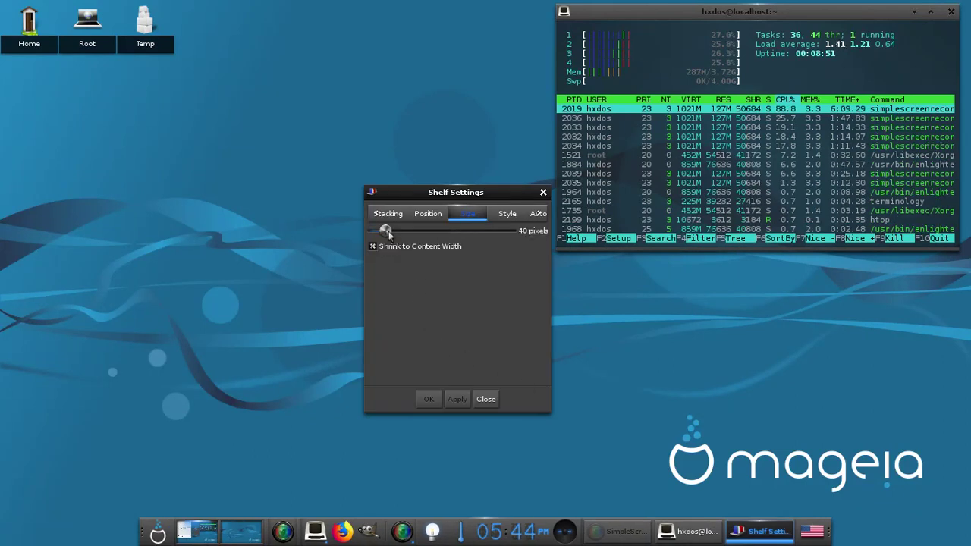
left_click_drag(388, 234, 381, 236)
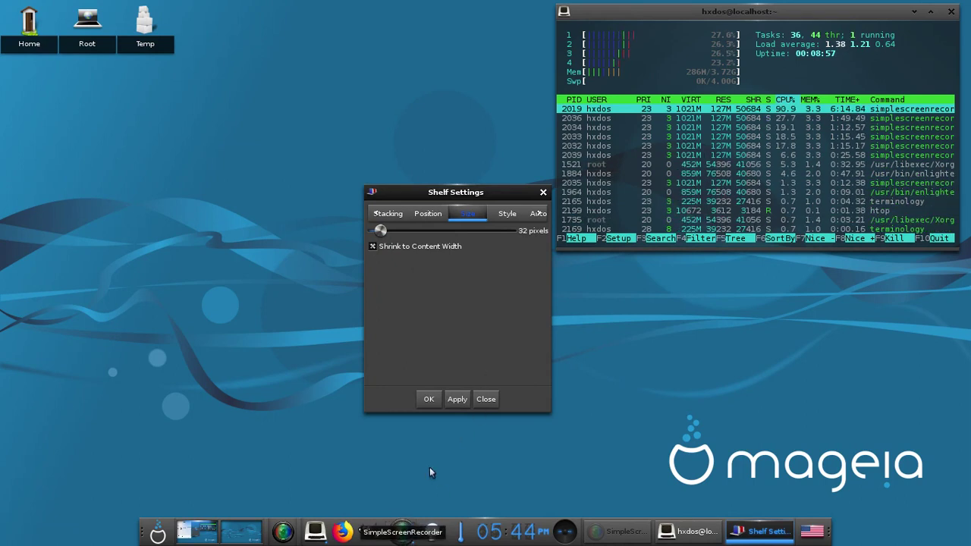
left_click(456, 399)
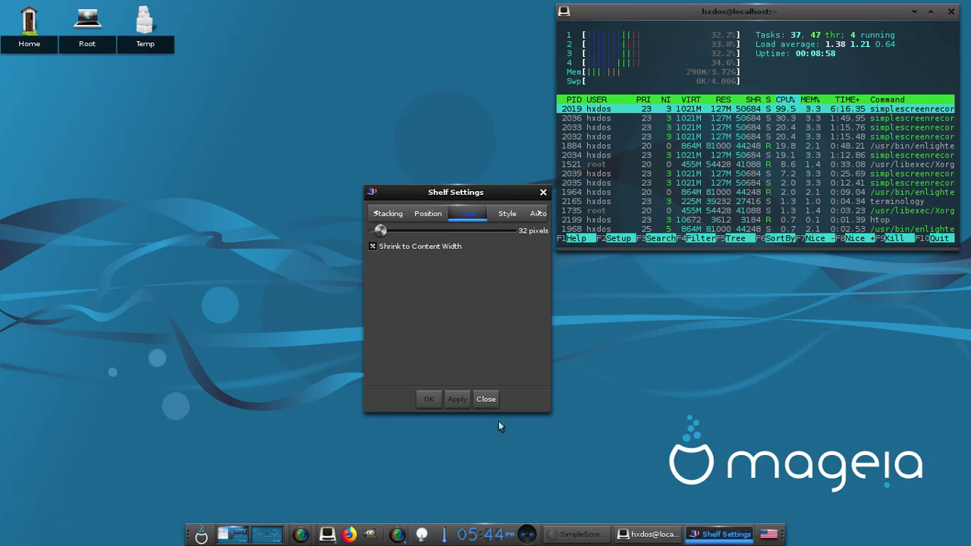
Step: Set the shelf's style to translucent and apply it
left_click(508, 215)
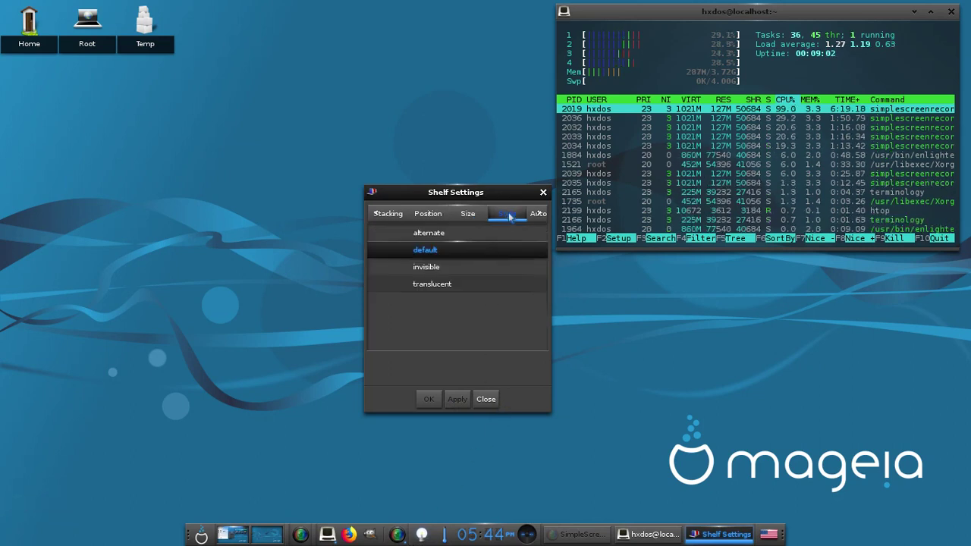
left_click(437, 283)
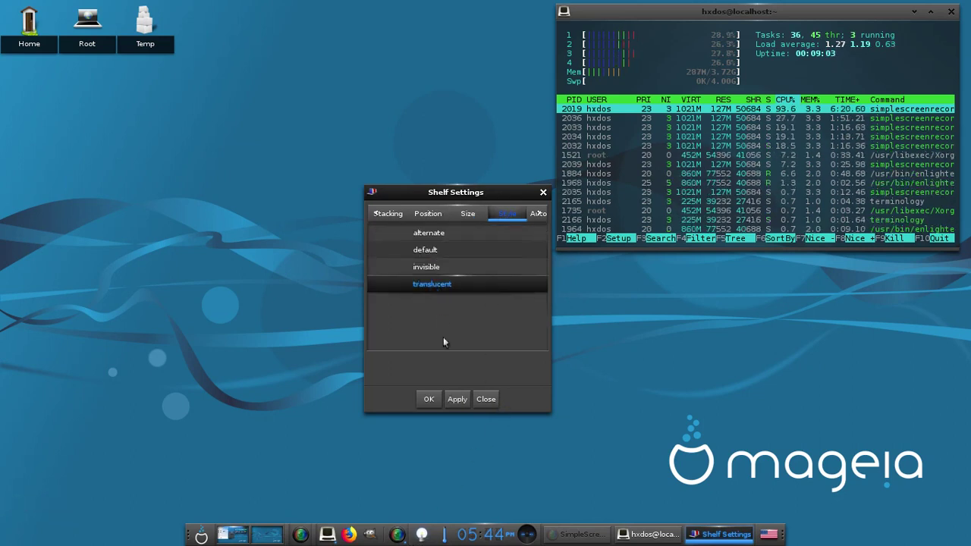
left_click(457, 400)
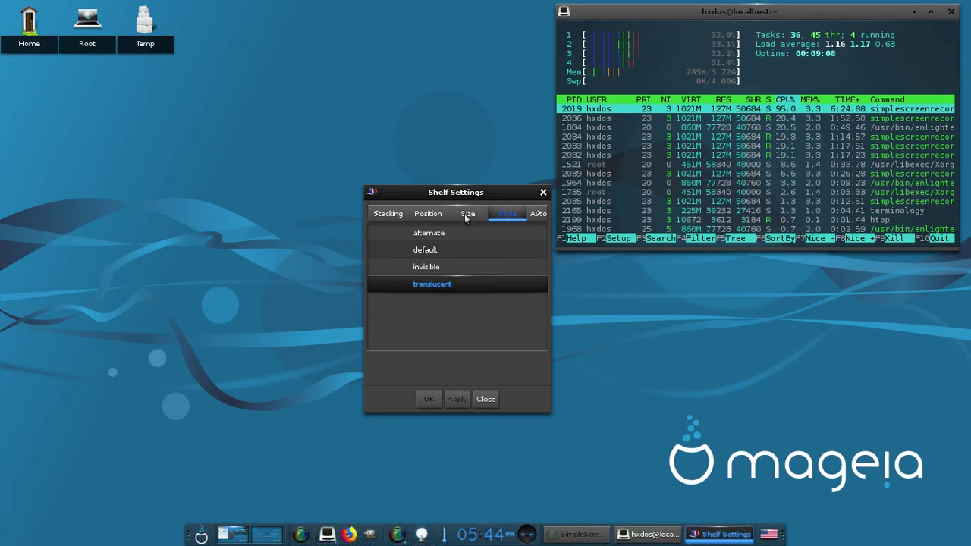
Step: Check the shelf's auto-hide options, and apply the bottom-left corner as the shelf's position
left_click(538, 214)
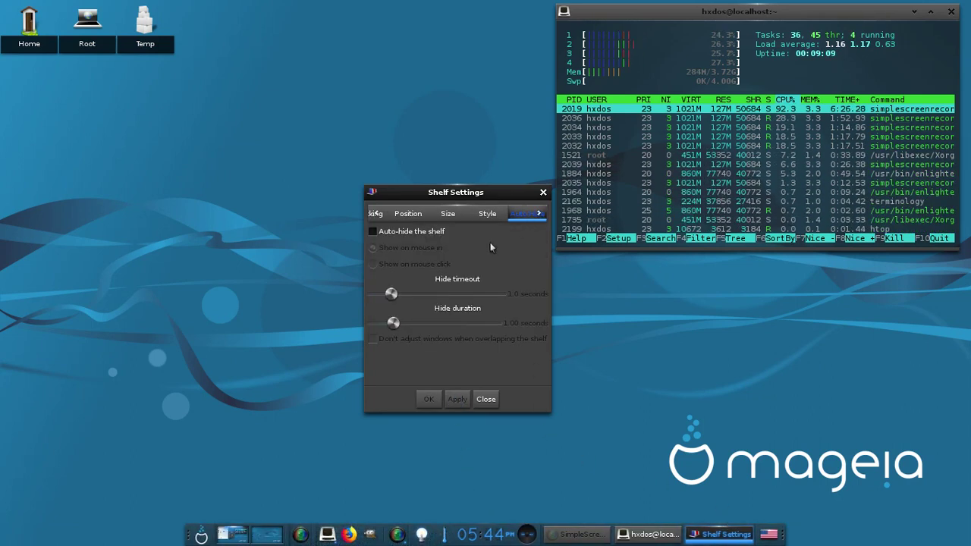
left_click(376, 216)
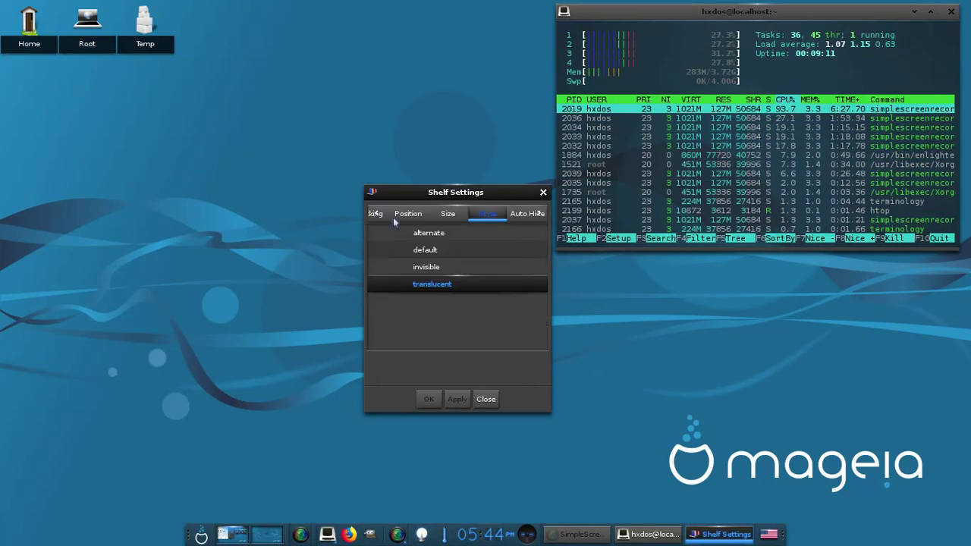
left_click(407, 214)
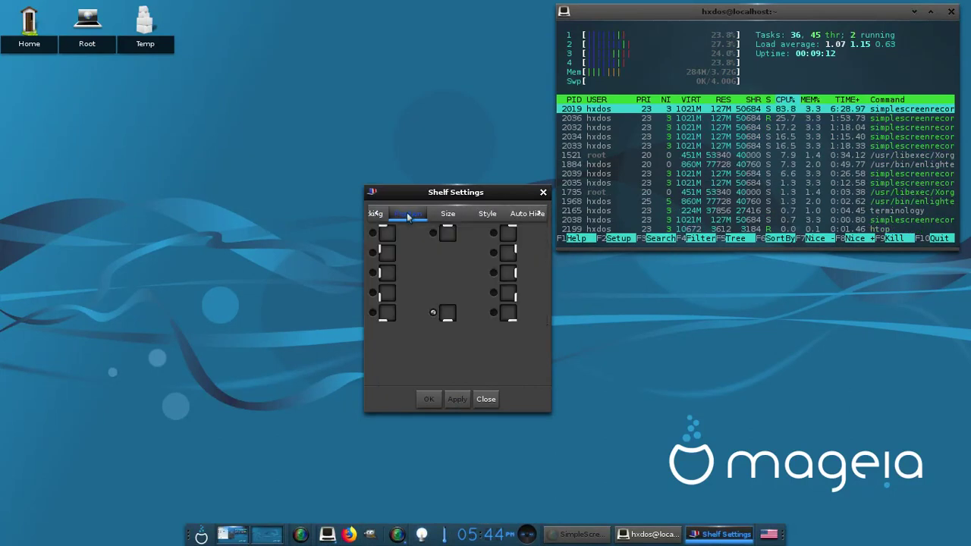
left_click(434, 317)
left_click(372, 314)
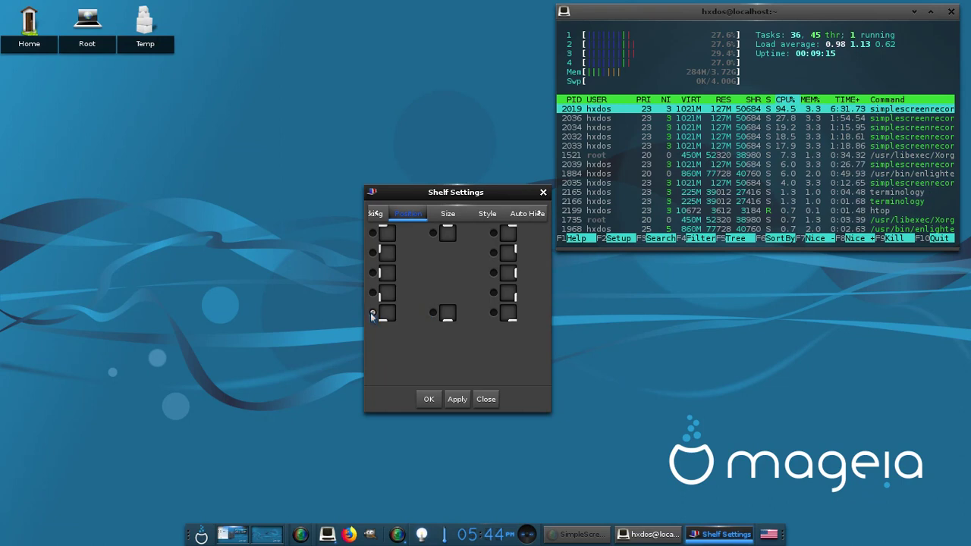
left_click(456, 400)
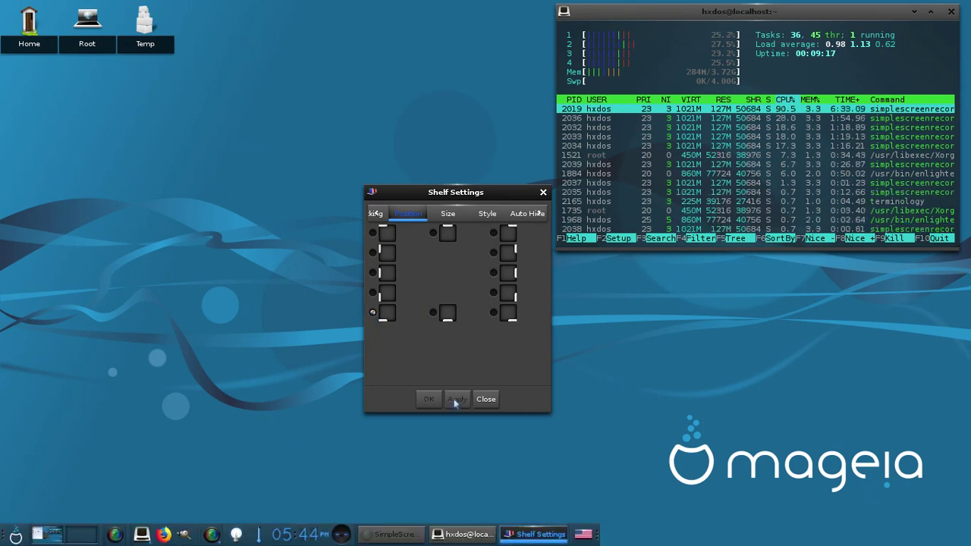
Step: Apply the bottom-right corner as the shelf's position, and return the shelf to the bottom centre
left_click(494, 313)
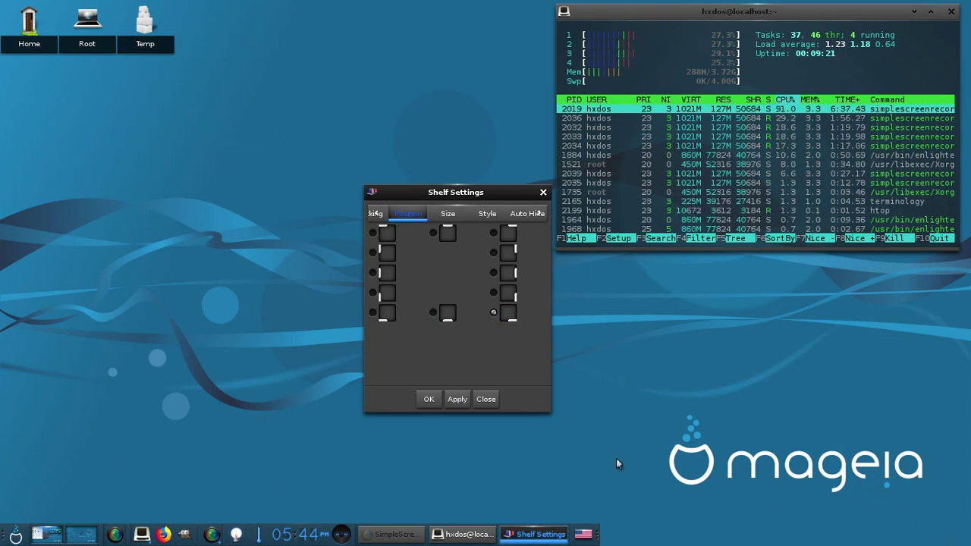
left_click(458, 400)
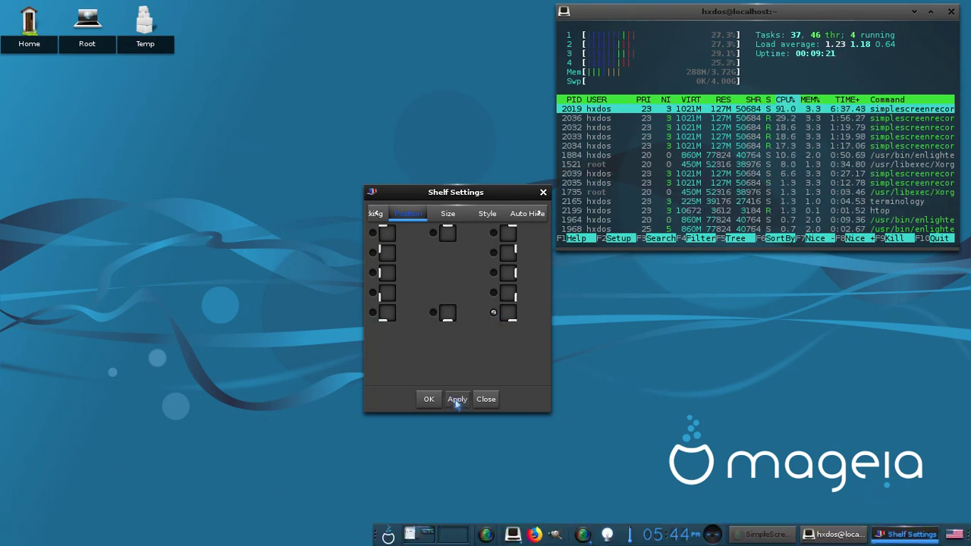
left_click(434, 315)
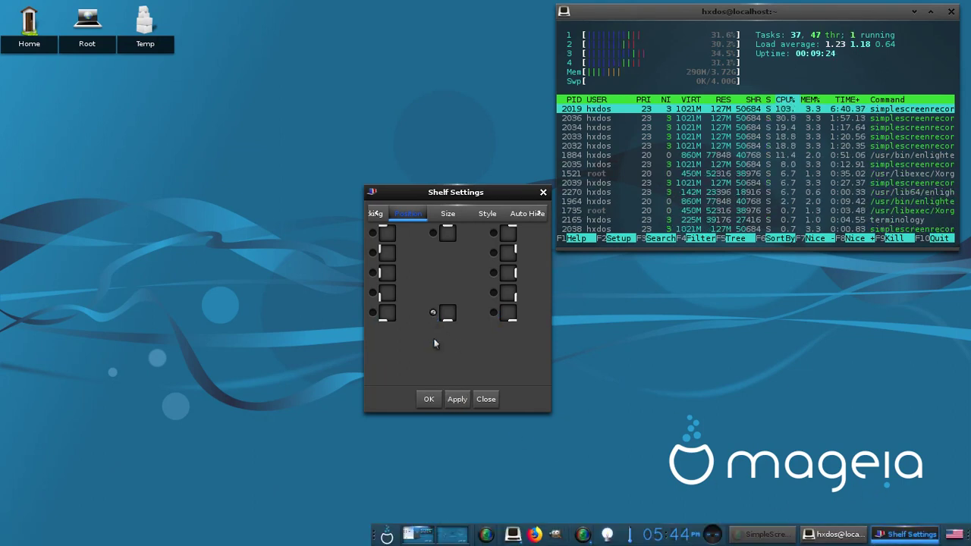
left_click(457, 400)
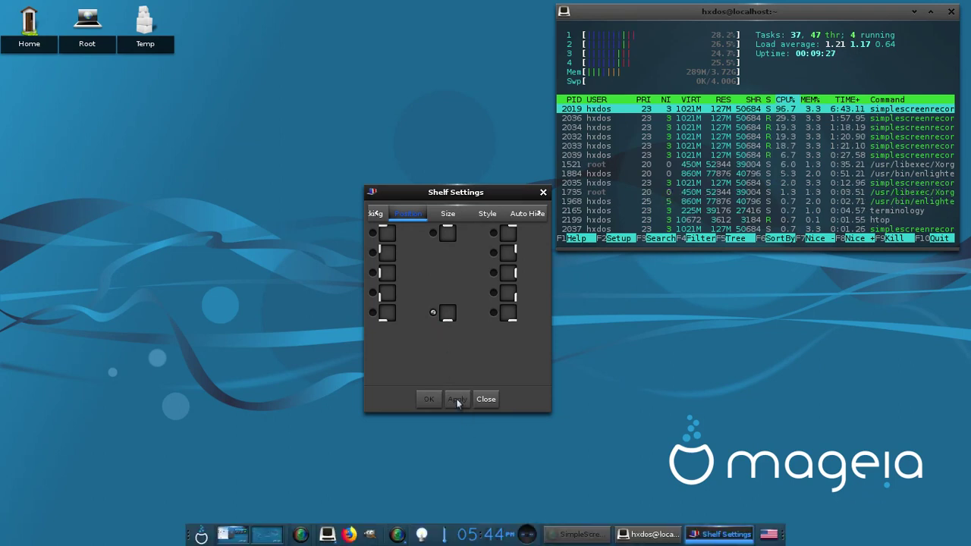
Step: Place the shelf at the top centre of the desktop and move the terminal window down clear of it
left_click(434, 234)
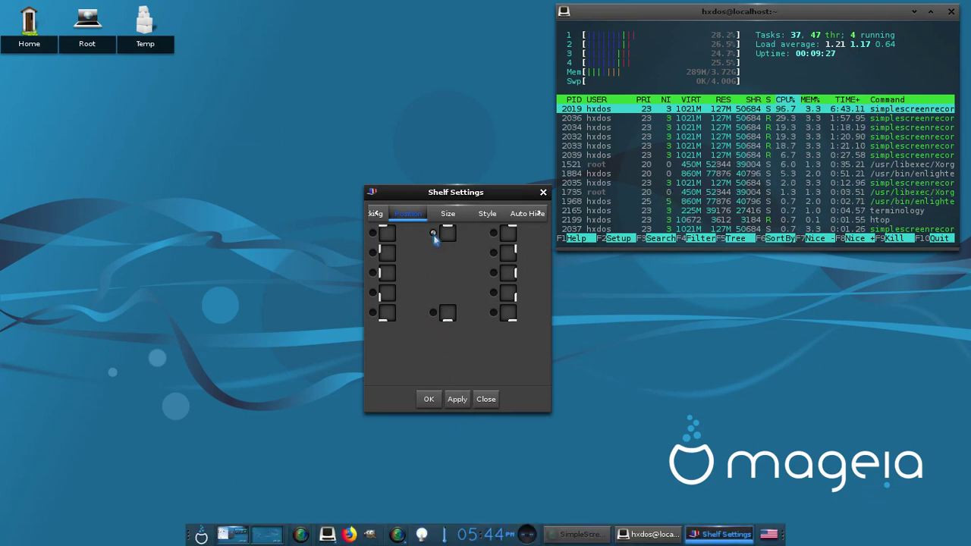
left_click(458, 401)
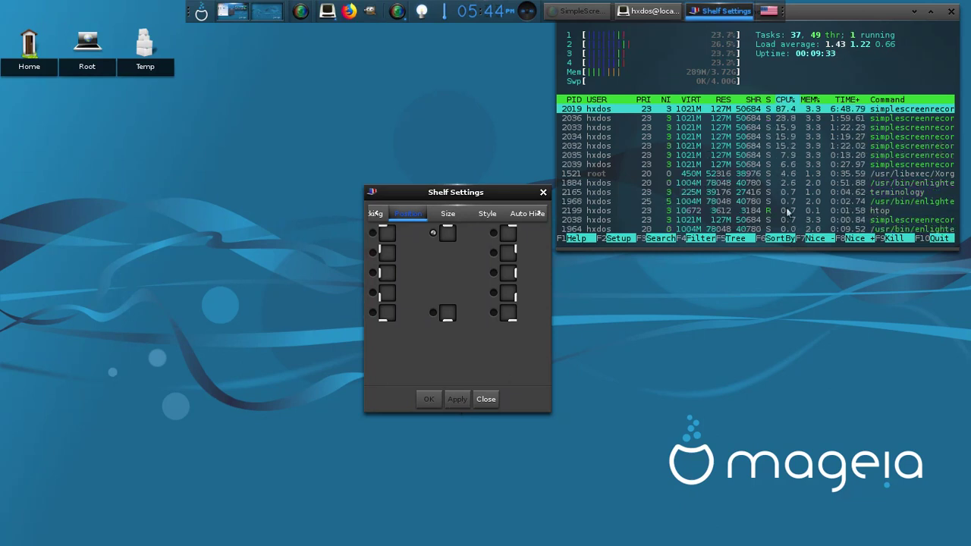
left_click_drag(837, 14, 851, 102)
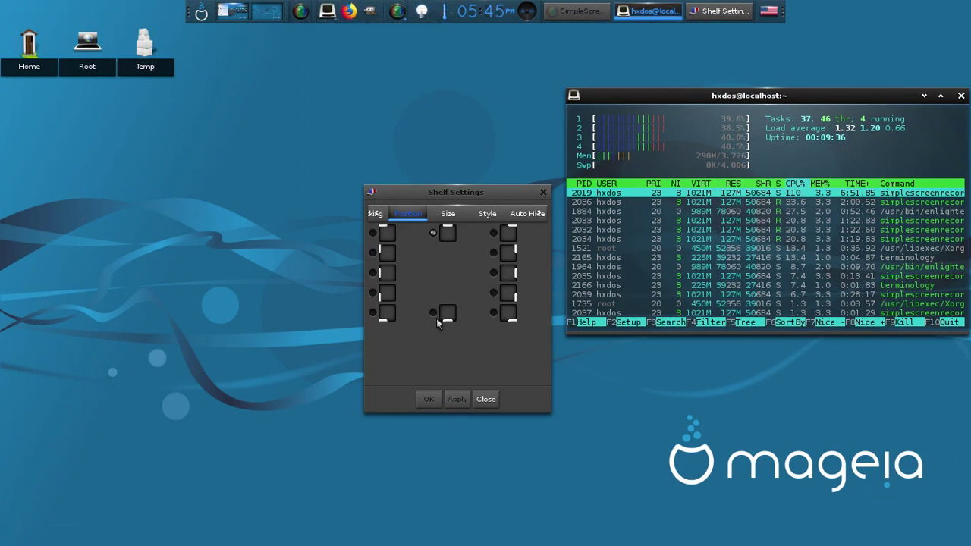
Step: Move the shelf from the top back to the bottom centre of the desktop and apply the position
left_click(433, 311)
left_click(457, 399)
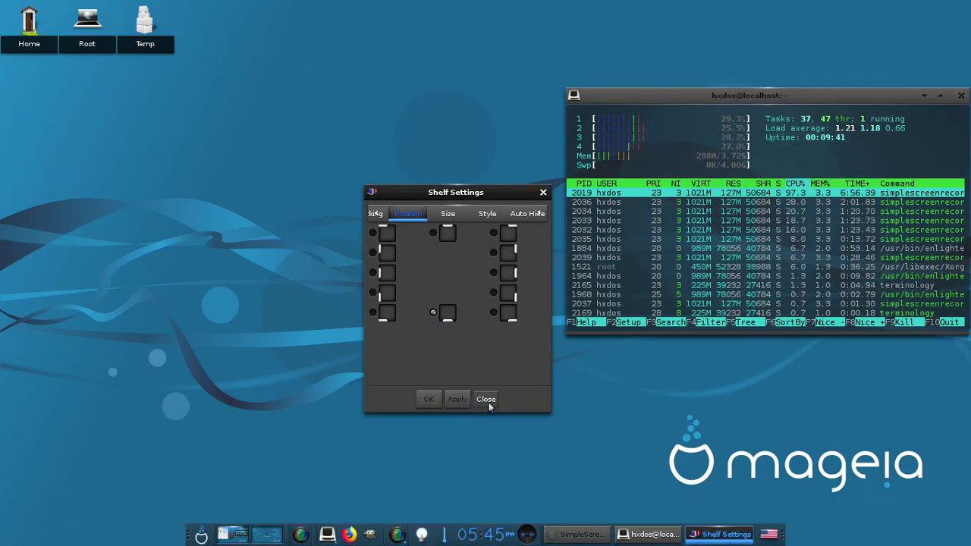
Step: Close the shelf settings and open the File Manager settings from the full list of settings categories
left_click(485, 399)
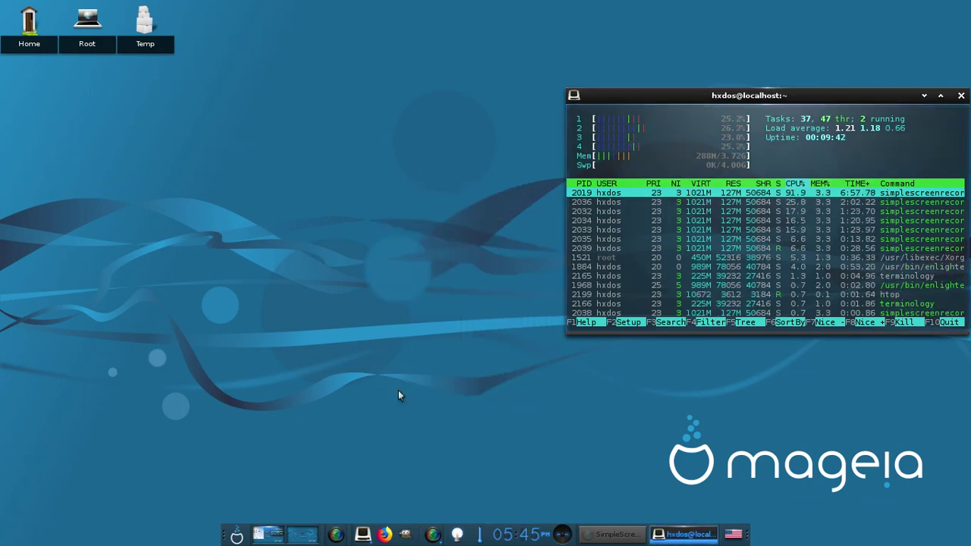
left_click(237, 535)
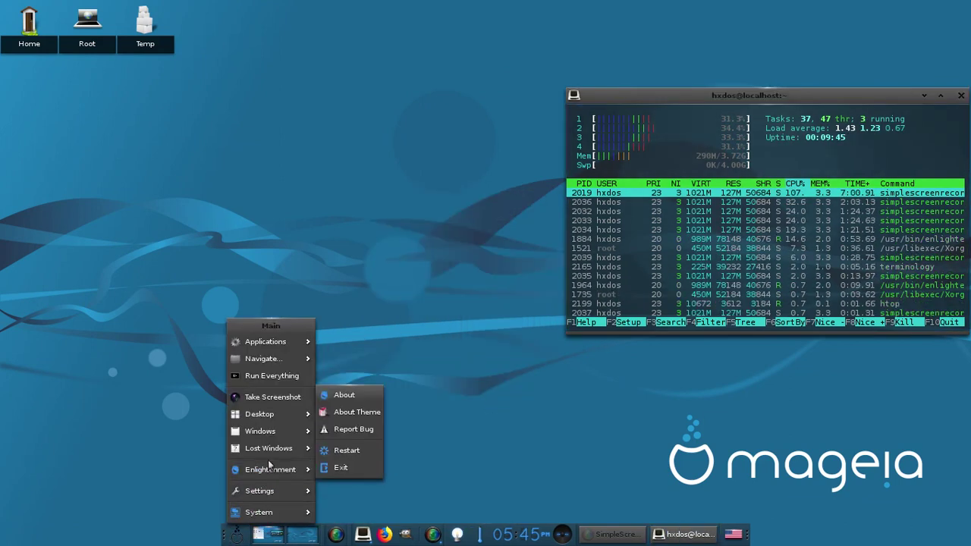
mouse_move(293, 347)
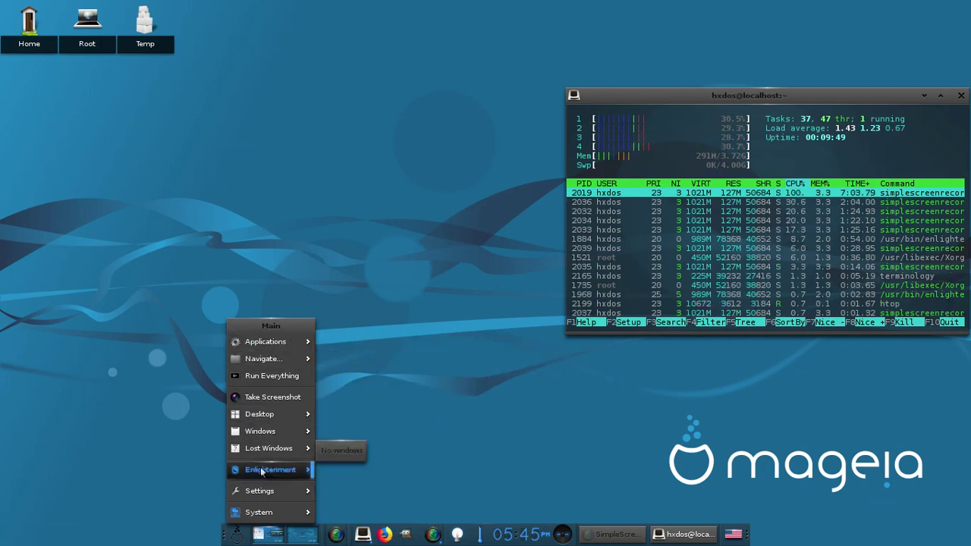
mouse_move(279, 475)
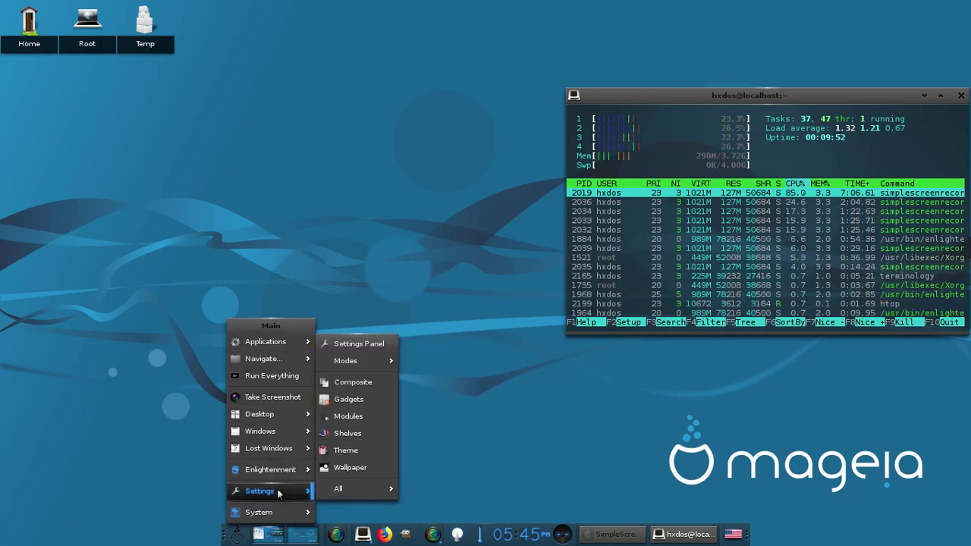
mouse_move(322, 491)
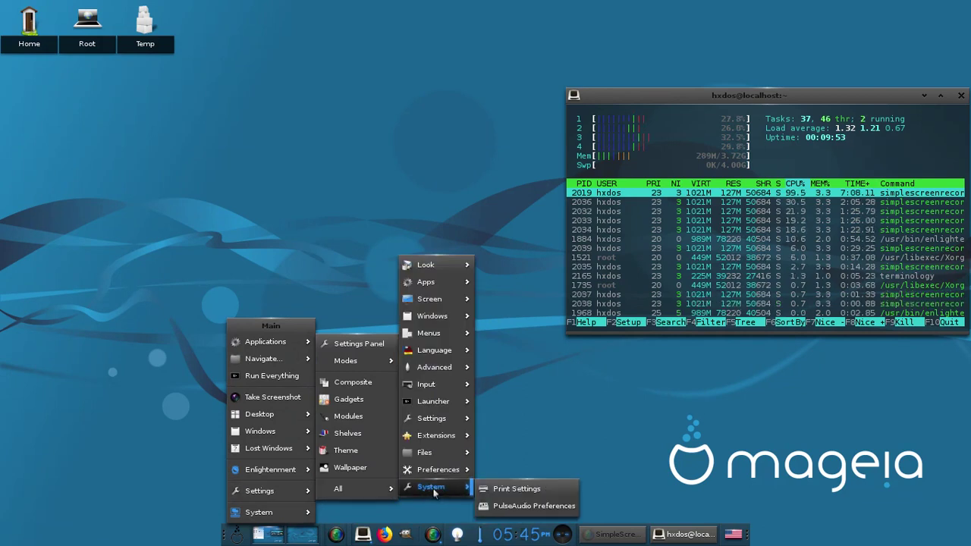
mouse_move(451, 452)
left_click(509, 454)
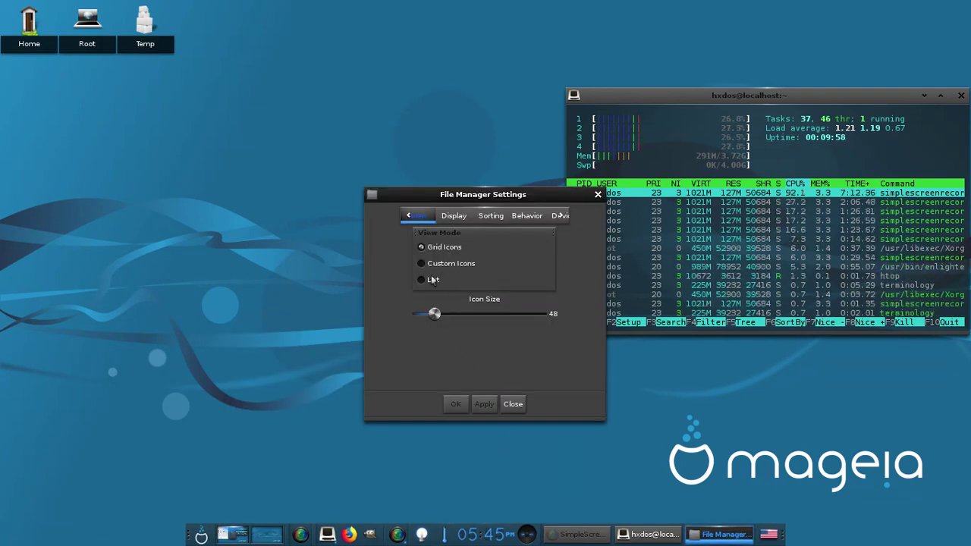
Step: Enable Full Path In Title for the file manager, check its sorting and behavior options, and apply the change
left_click(455, 216)
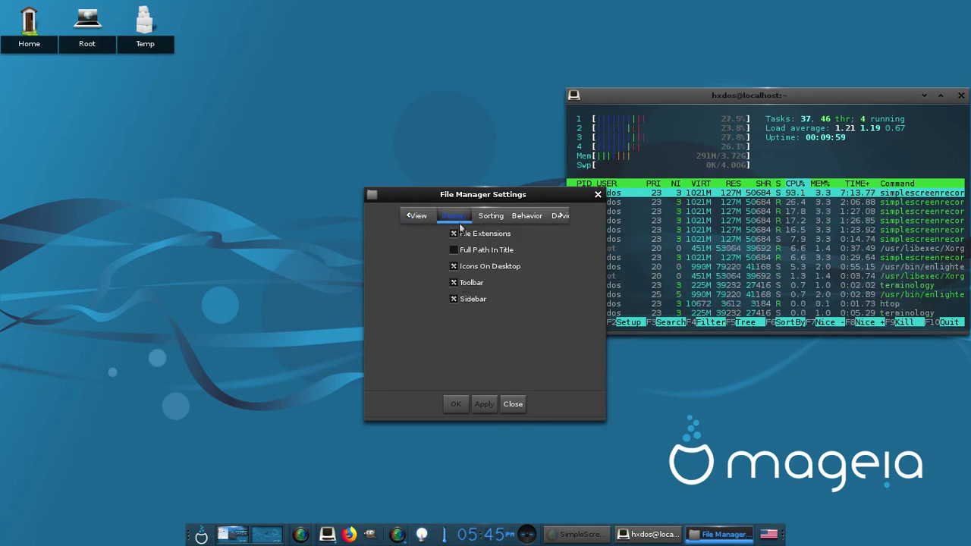
left_click(453, 251)
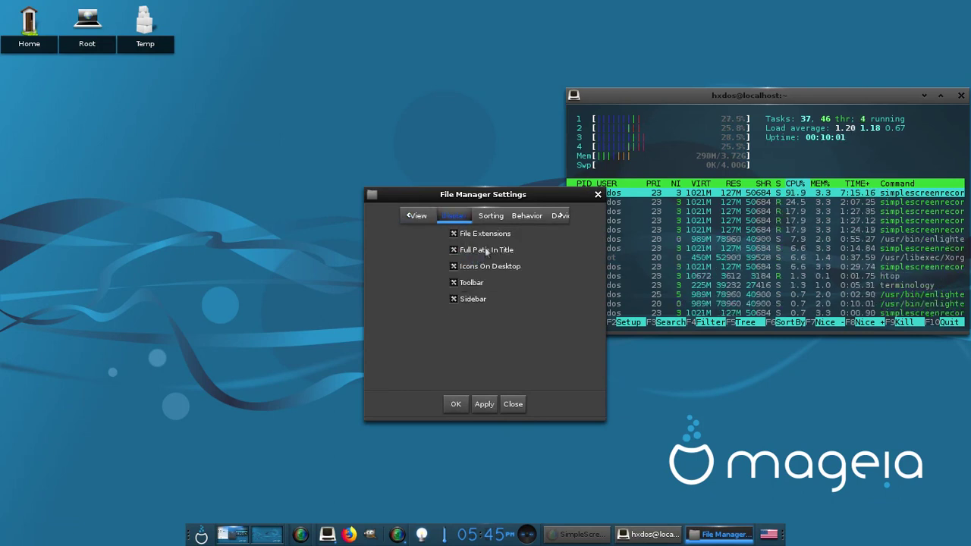
left_click(491, 218)
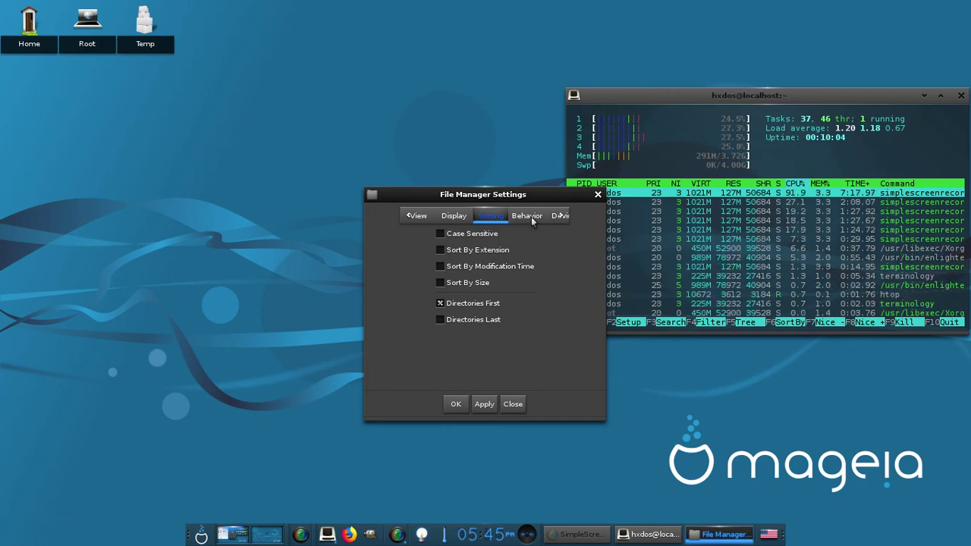
left_click(531, 217)
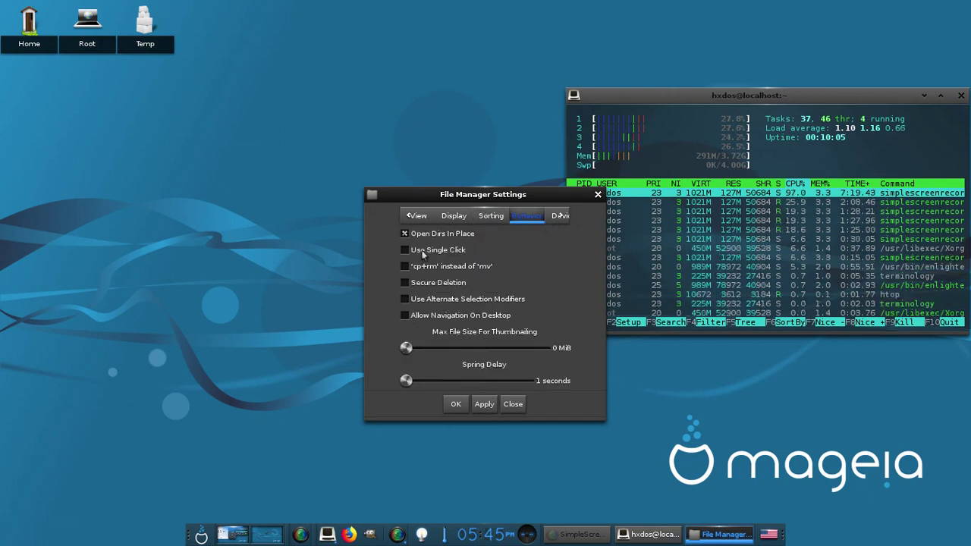
left_click(484, 404)
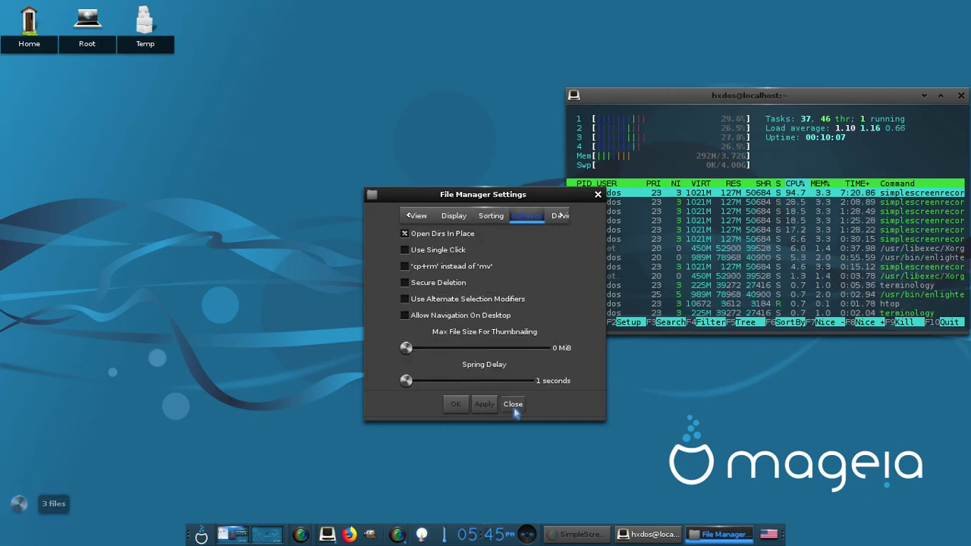
left_click(513, 405)
Step: Look through the application categories, then launch the Enlightenment File Manager and maximize its window
left_click(236, 535)
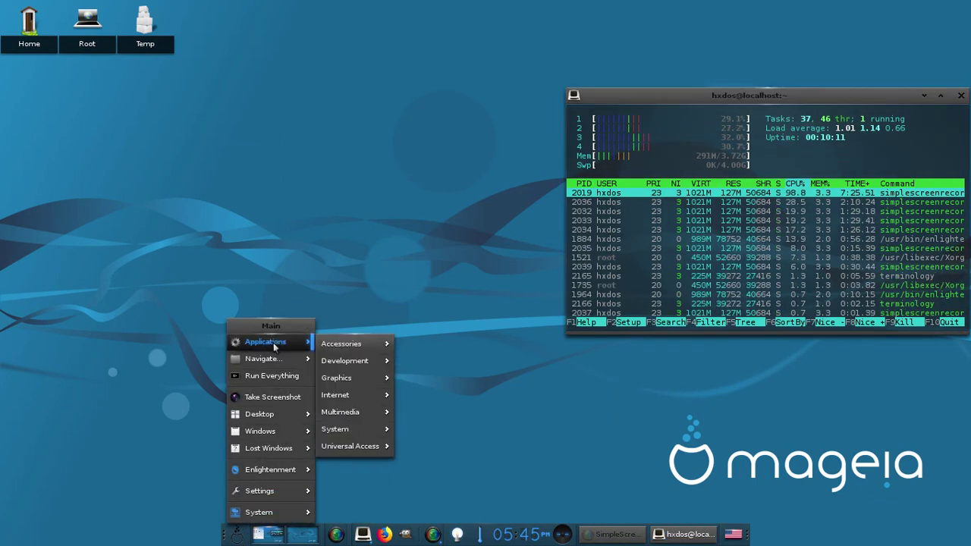
mouse_move(362, 346)
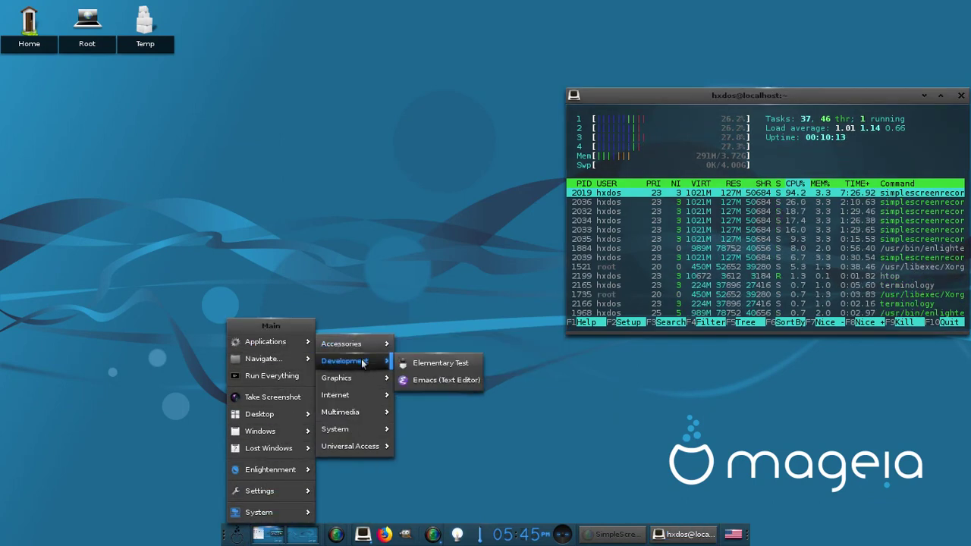
mouse_move(354, 392)
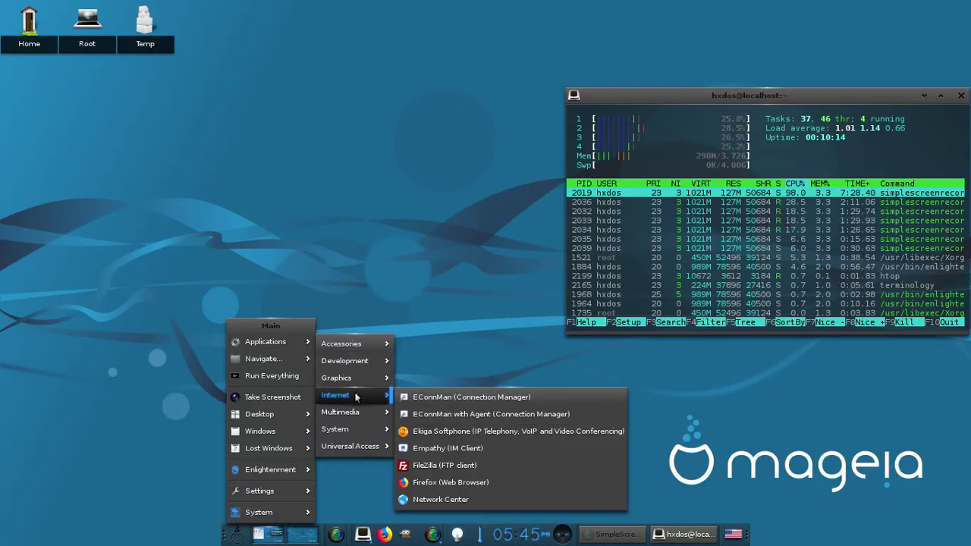
mouse_move(353, 415)
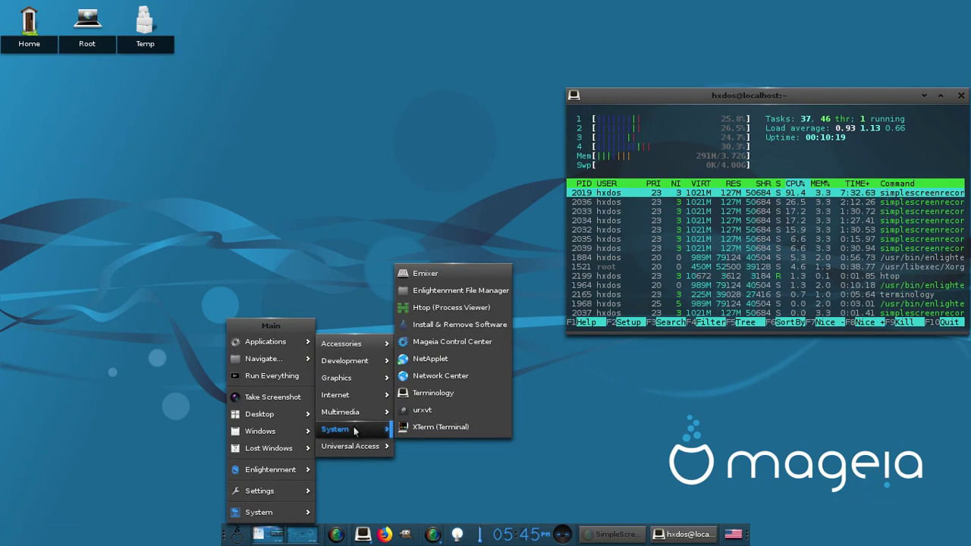
left_click(455, 299)
double_click(395, 14)
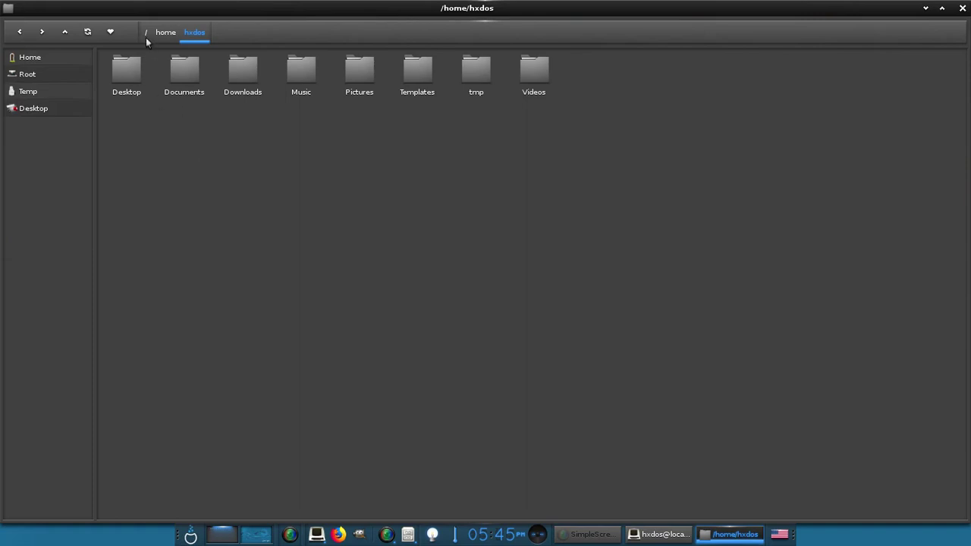
Step: Browse the home directory and its Downloads folder in the file manager, returning to the home directory
left_click(35, 61)
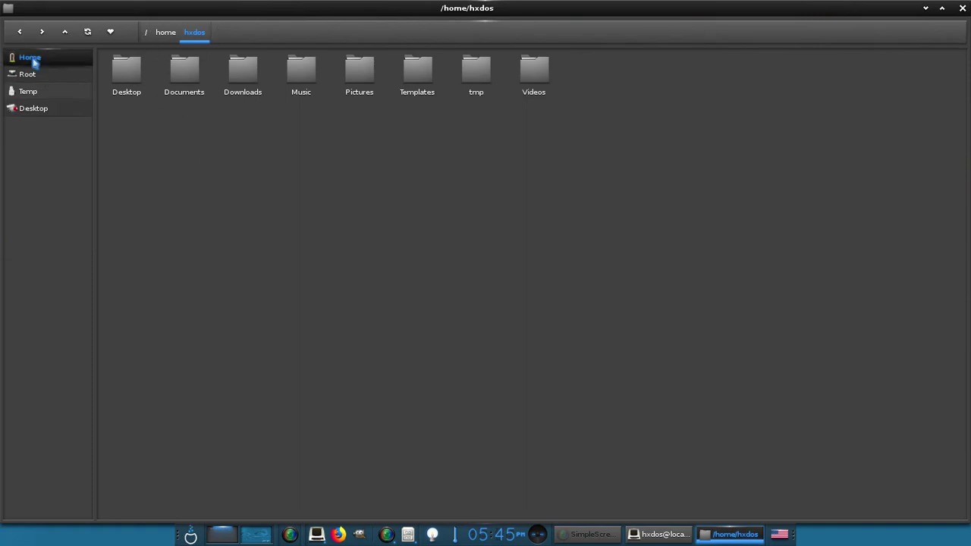
double_click(241, 77)
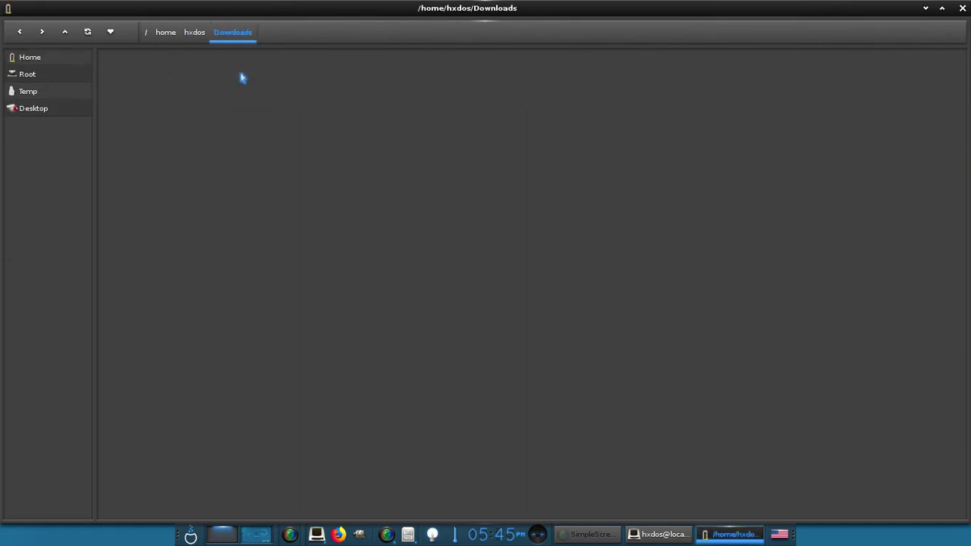
left_click(194, 33)
left_click(300, 75)
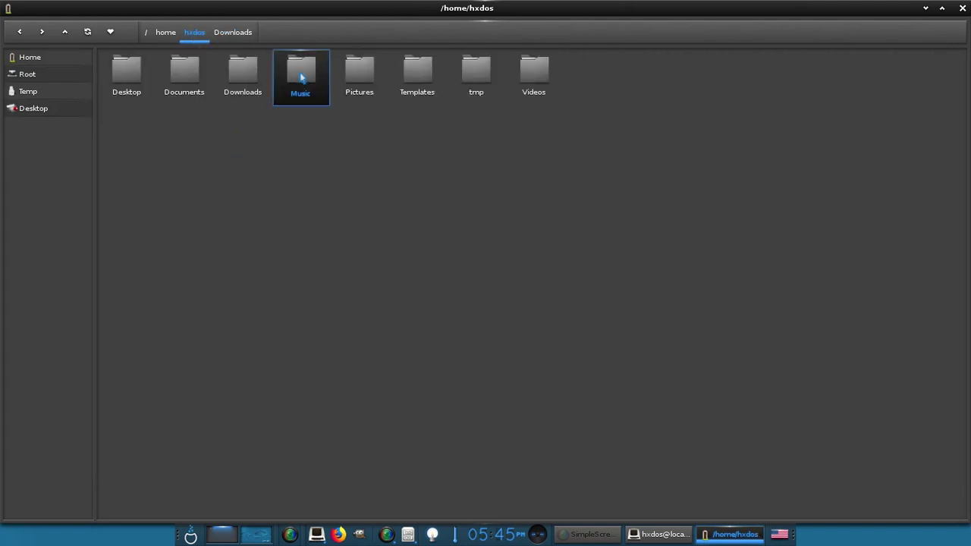
left_click(590, 102)
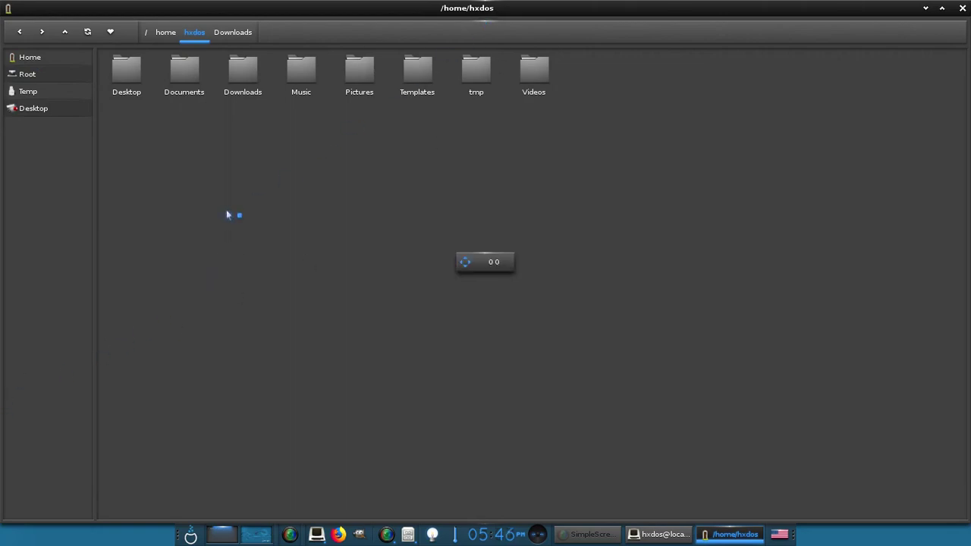
Step: Restore the file manager window to its smaller size and place it beside the terminal, clear of the desktop icons
left_click(941, 7)
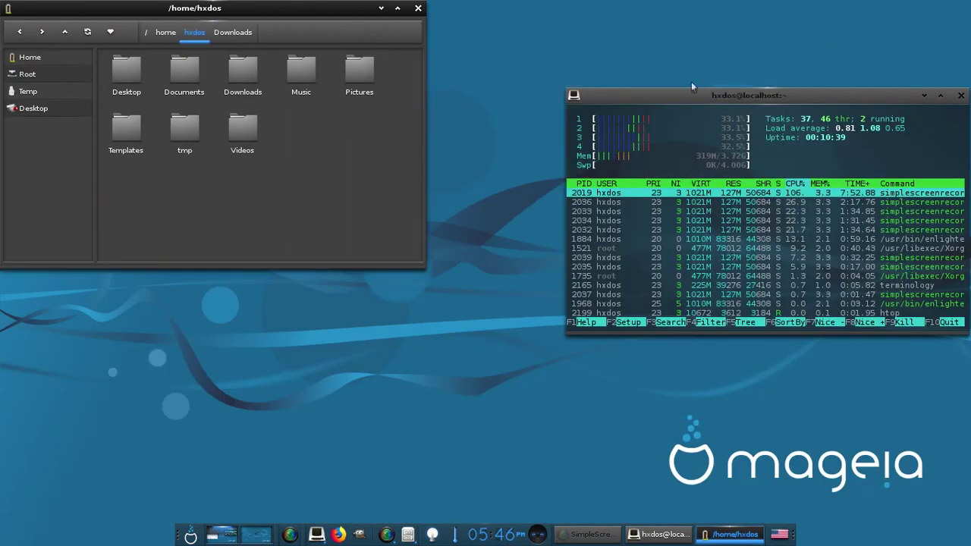
left_click_drag(254, 23, 361, 174)
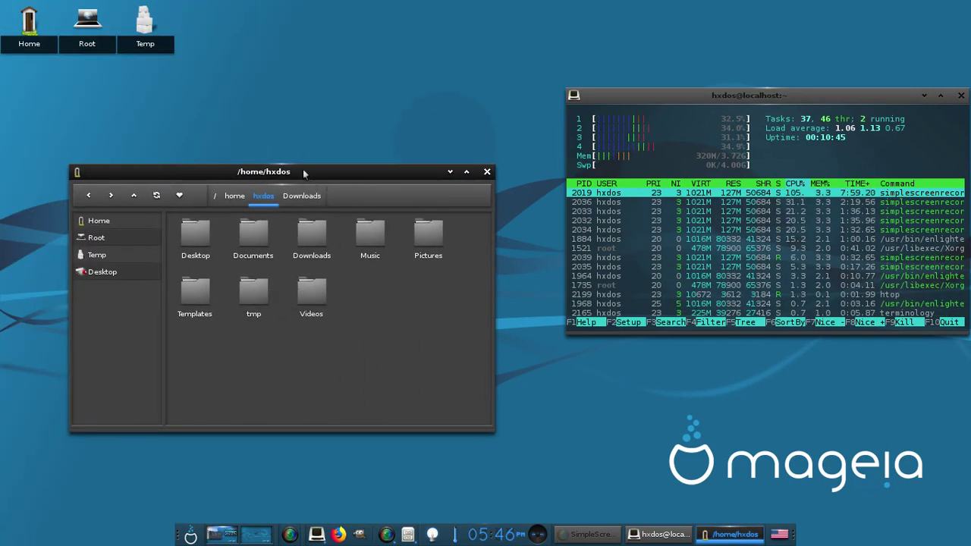
left_click_drag(301, 169, 314, 94)
Step: View the contents of the Music and Desktop folders, and close the file manager
double_click(376, 165)
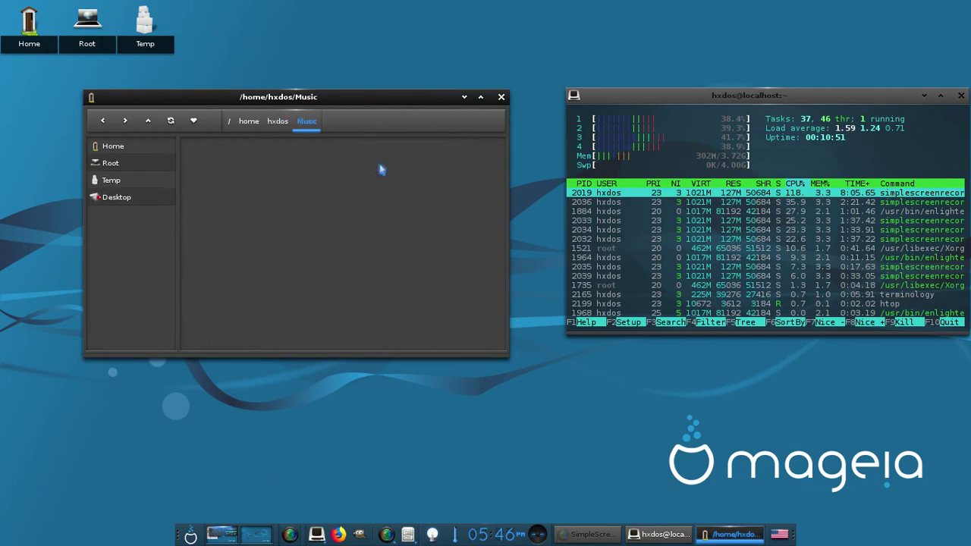
left_click(278, 121)
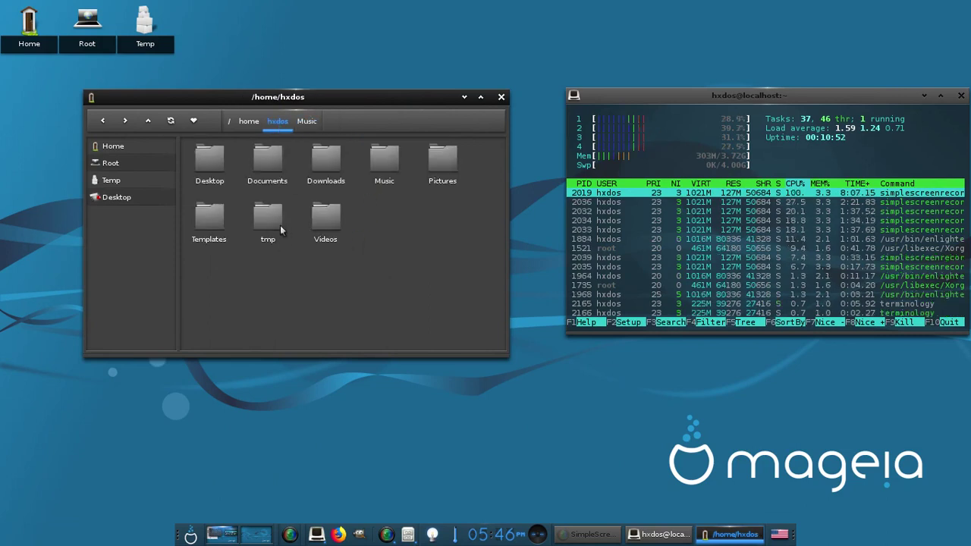
double_click(208, 167)
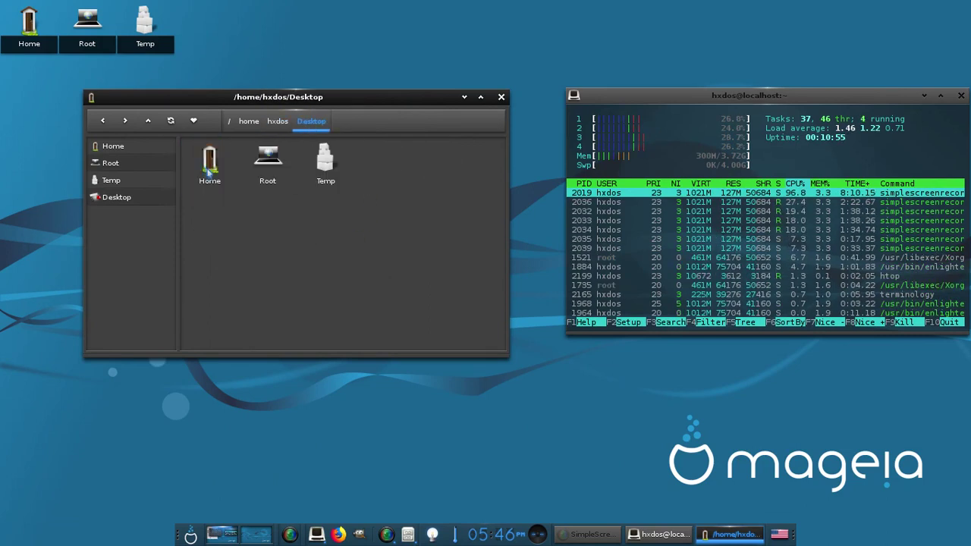
left_click(501, 98)
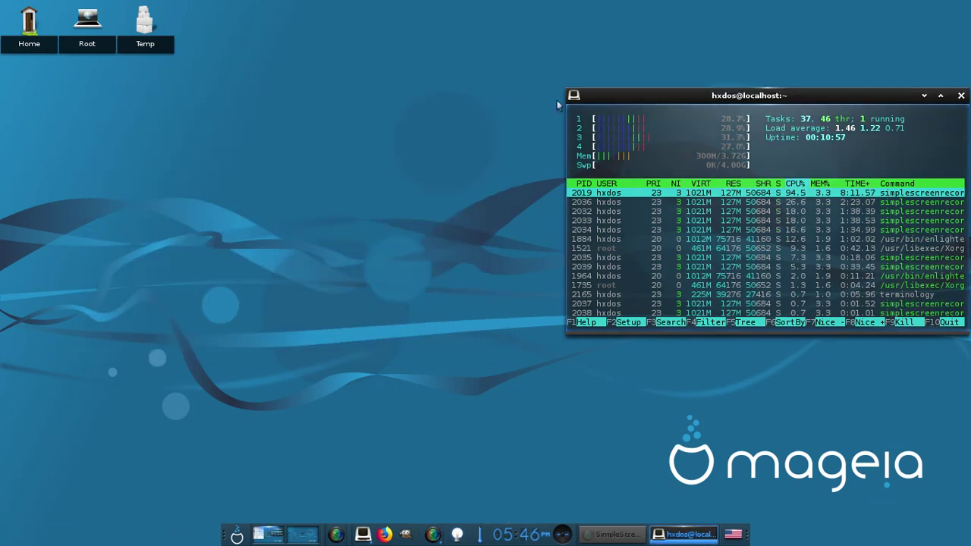
Step: Enlarge the terminal window to about 103x38 and reposition it next to the desktop icons, then quit htop
left_click_drag(770, 97, 557, 99)
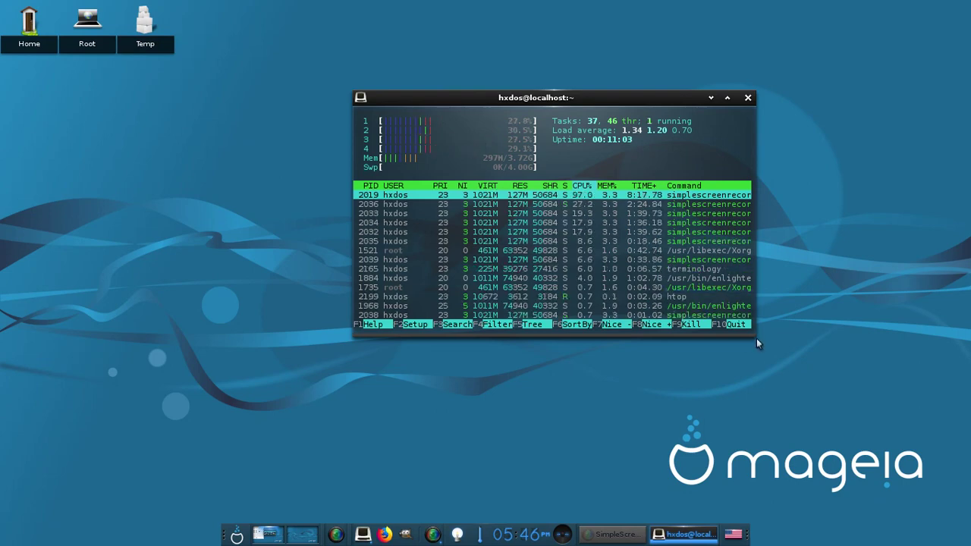
left_click_drag(753, 335, 868, 471)
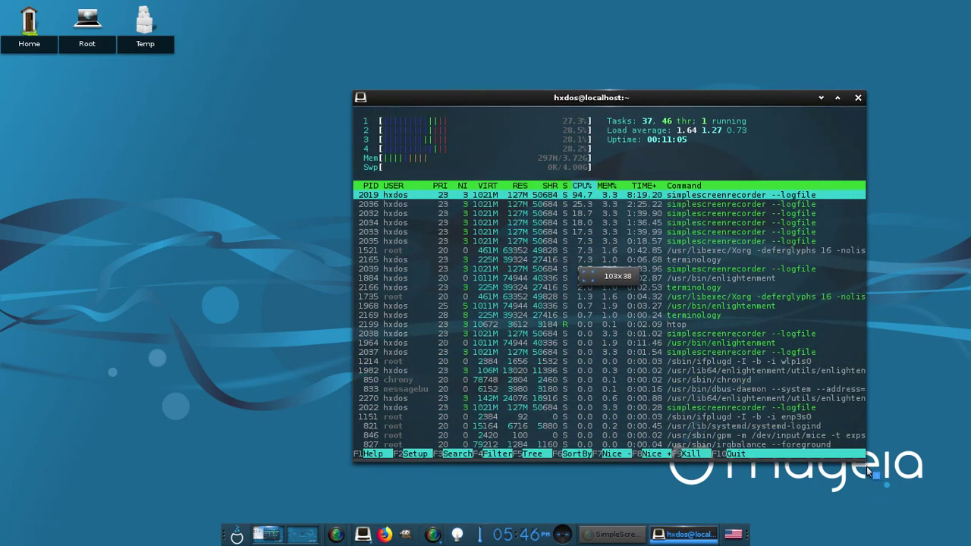
left_click_drag(604, 117, 425, 63)
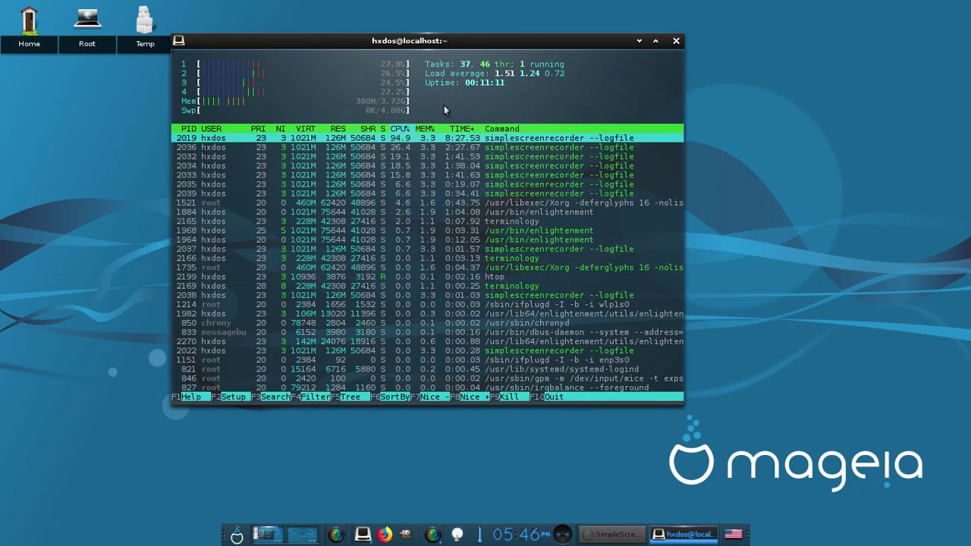
key("q")
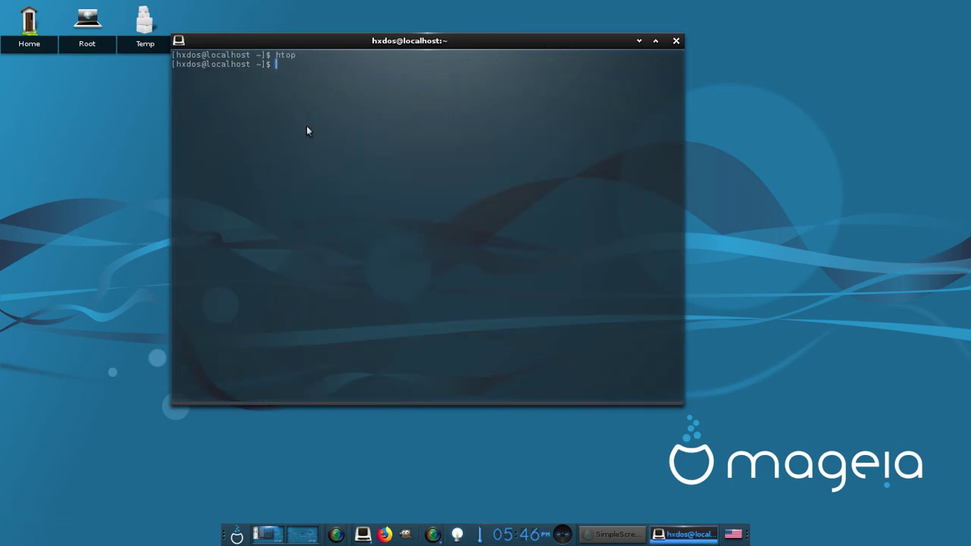
Step: Try to install screenfetch from the regular account with "sudo urpmi screenfetch", entering the account password
type("sudo urpmiscr")
key("BackSpace")
key("BackSpace")
key("BackSpace")
type("screenfetch")
key("Return")
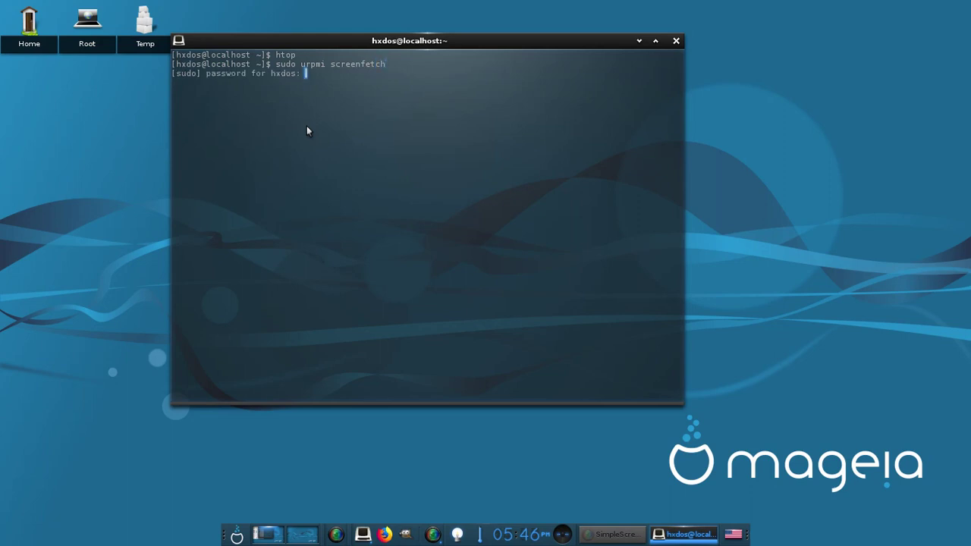
key("Return")
Step: Switch the terminal session to root with su, entering the root password
type("su")
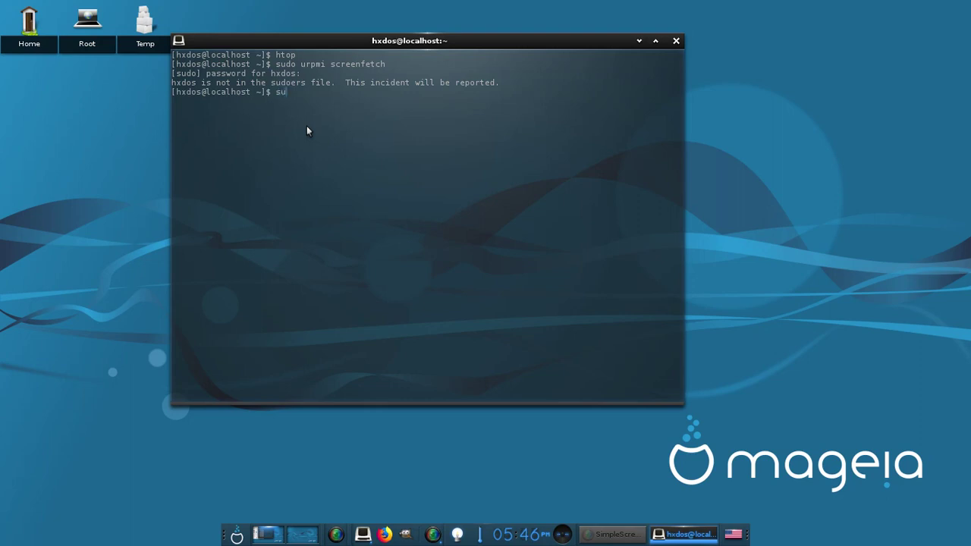
key("Return")
key("Return")
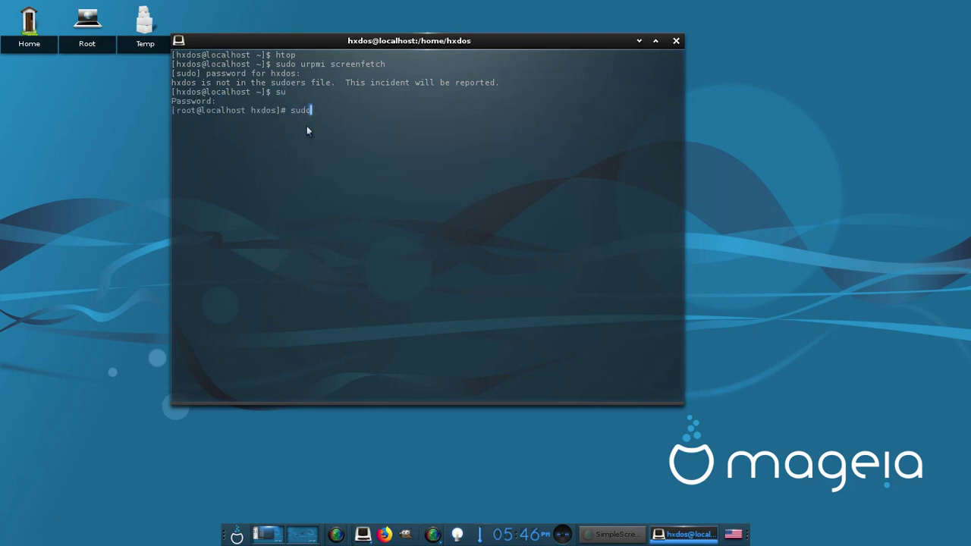
Step: Install screenfetch from the root shell with "sudo urpmi screenfetch", accepting the listed packages
type("sudo urpmi screenfetch")
key("Return")
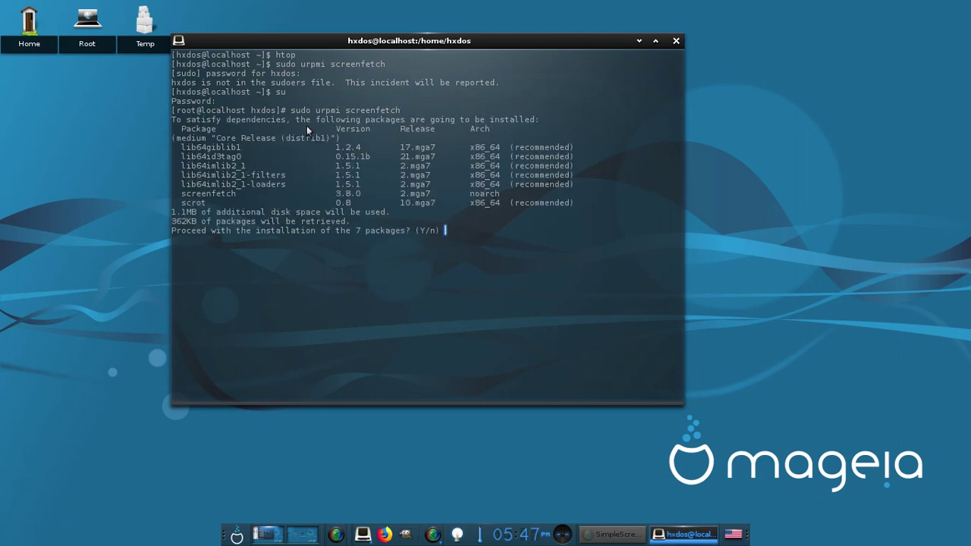
type("y")
key("Return")
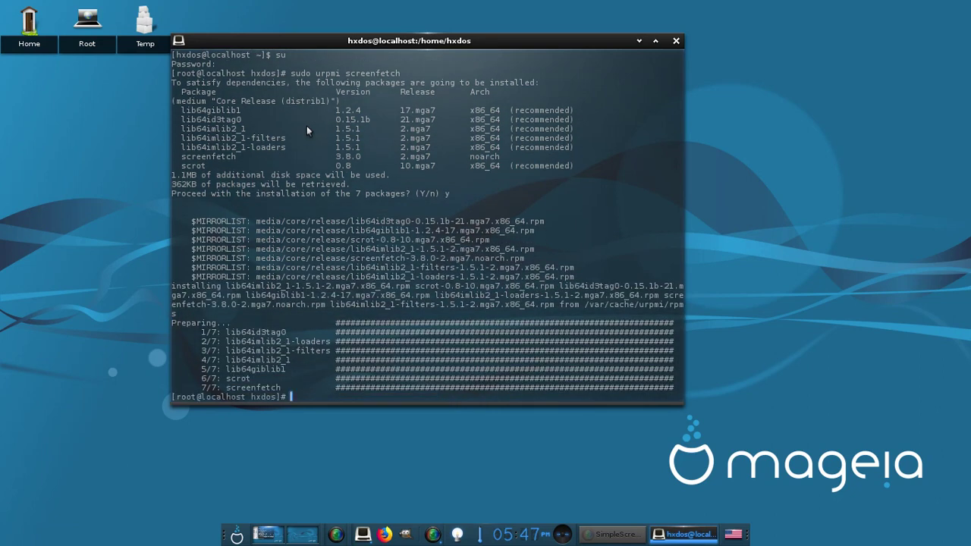
Step: Run screenfetch to display the system information, and move the terminal window toward the middle of the desktop
type("screenfetch")
key("Return")
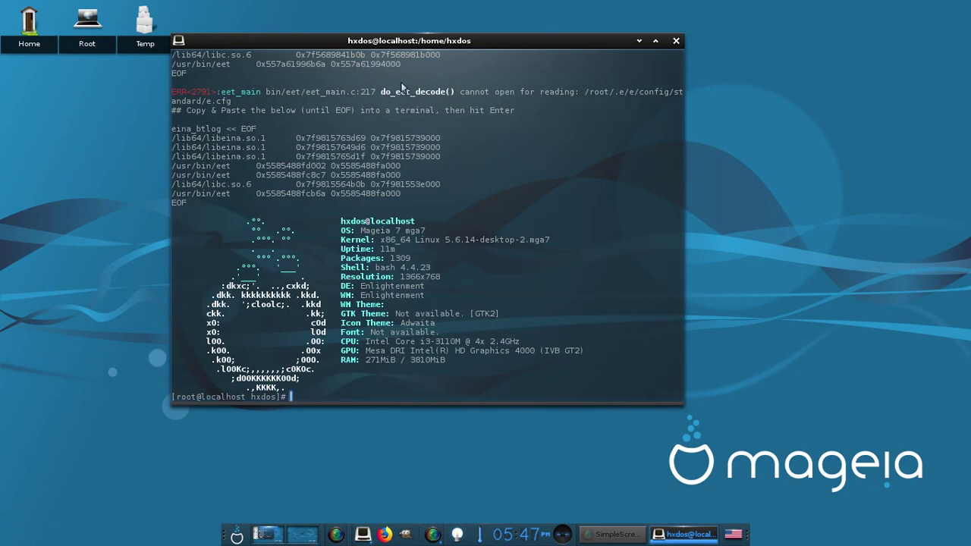
left_click_drag(396, 42, 490, 36)
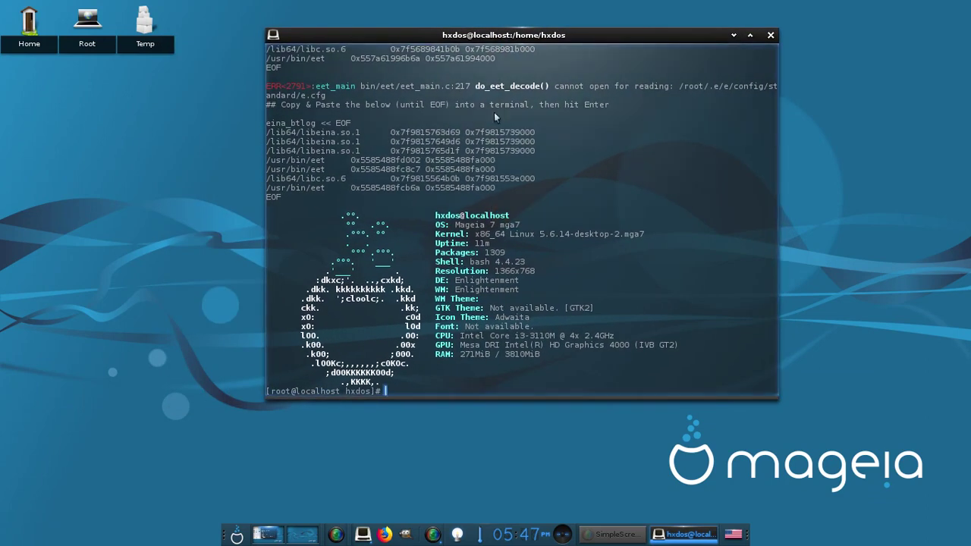